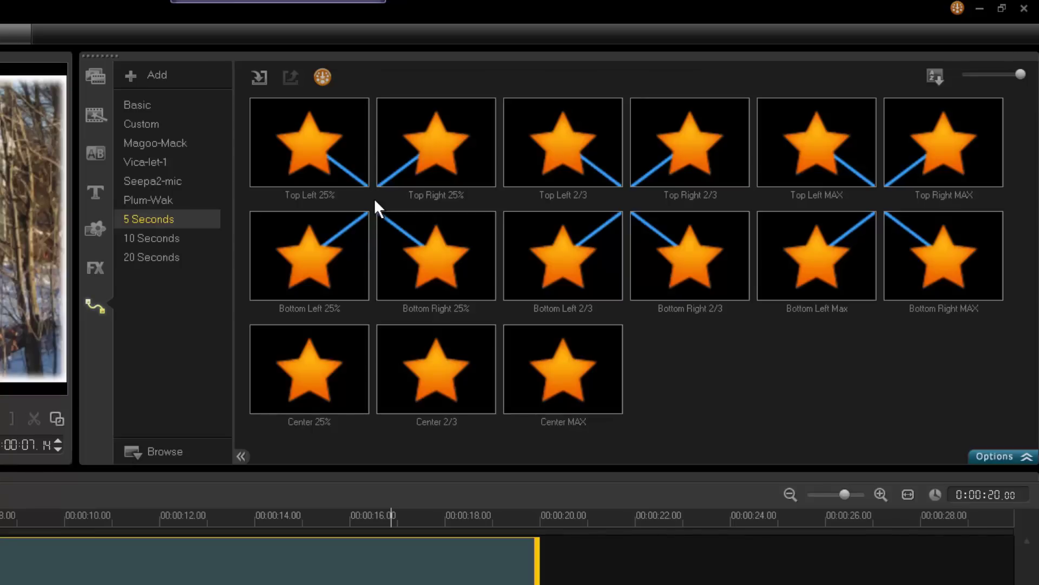
Apply the Bottom Left 25% motion to zoom tu1.jpg and check it at 8 seconds
{"action": "left_click_drag", "start_coordinate": [325, 254], "coordinate": [0, 584]}
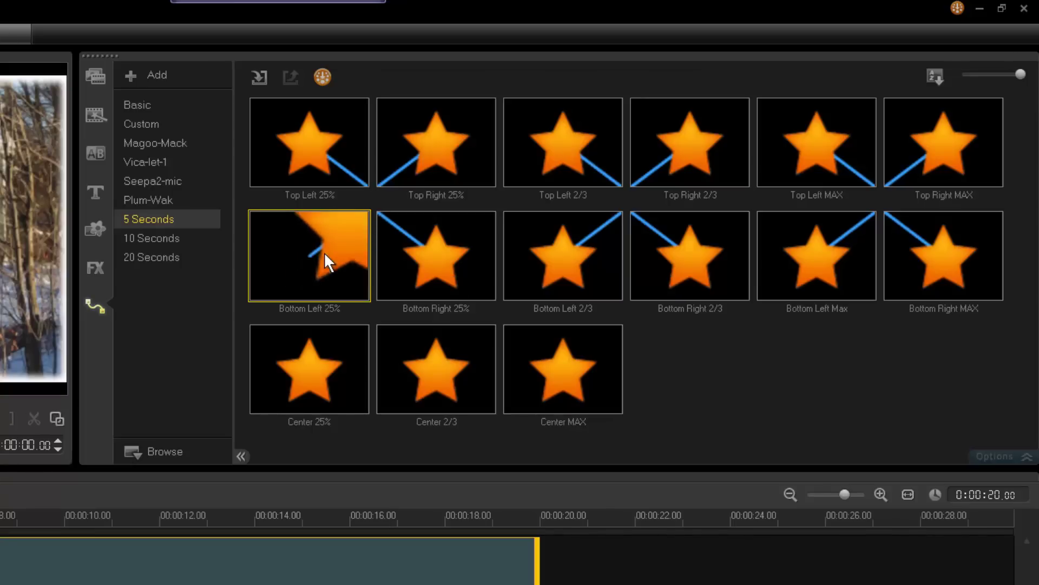
{"action": "left_click_drag", "start_coordinate": [10, 479], "coordinate": [7, 465]}
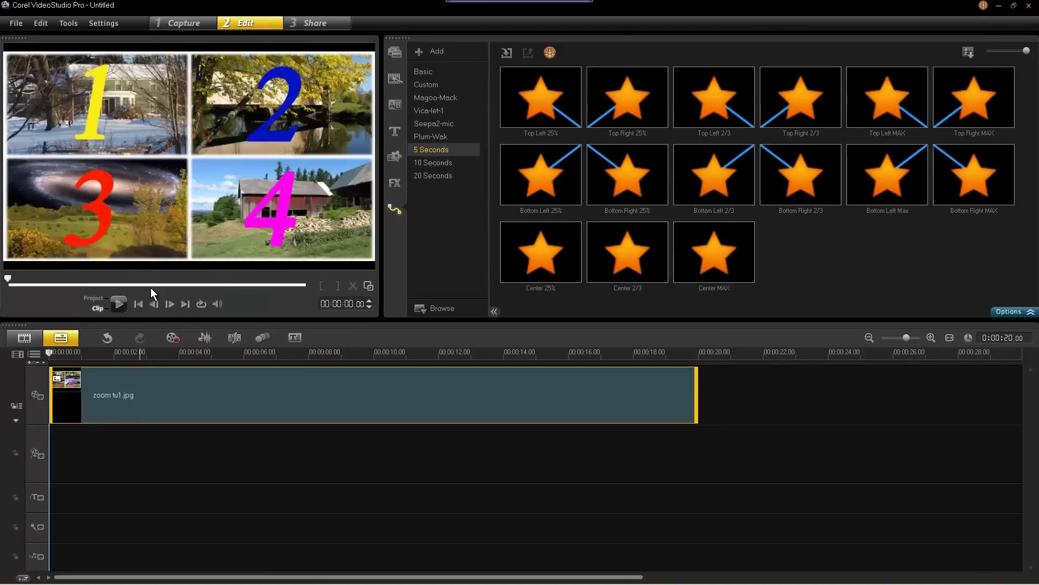
{"action": "left_click", "coordinate": [326, 352]}
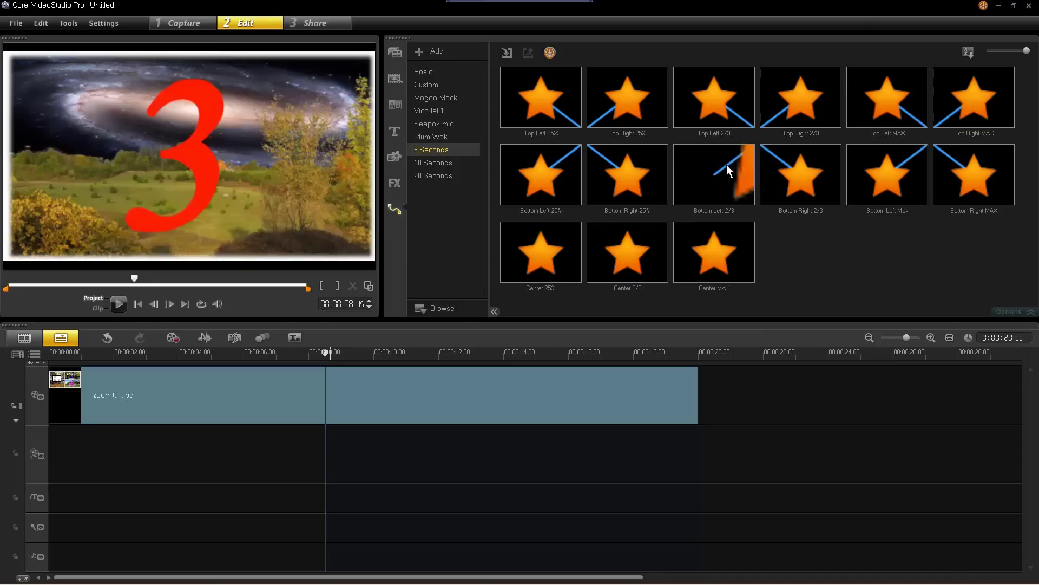
Replace it with Bottom Left 2/3, then with Bottom Left Max
{"action": "left_click_drag", "start_coordinate": [437, 362], "coordinate": [92, 584]}
{"action": "left_click_drag", "start_coordinate": [585, 262], "coordinate": [328, 400]}
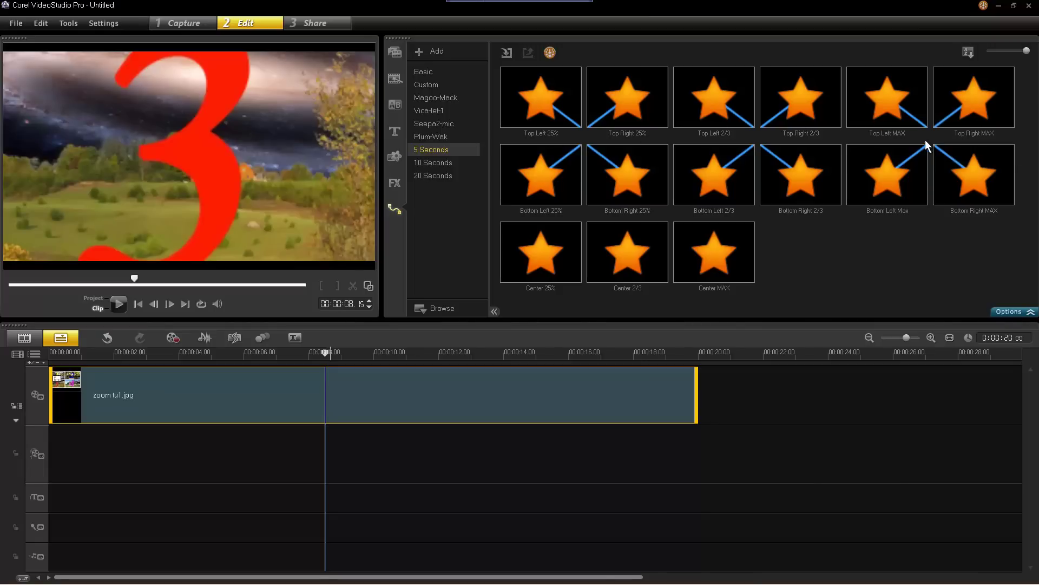
{"action": "left_click_drag", "start_coordinate": [902, 172], "coordinate": [334, 395]}
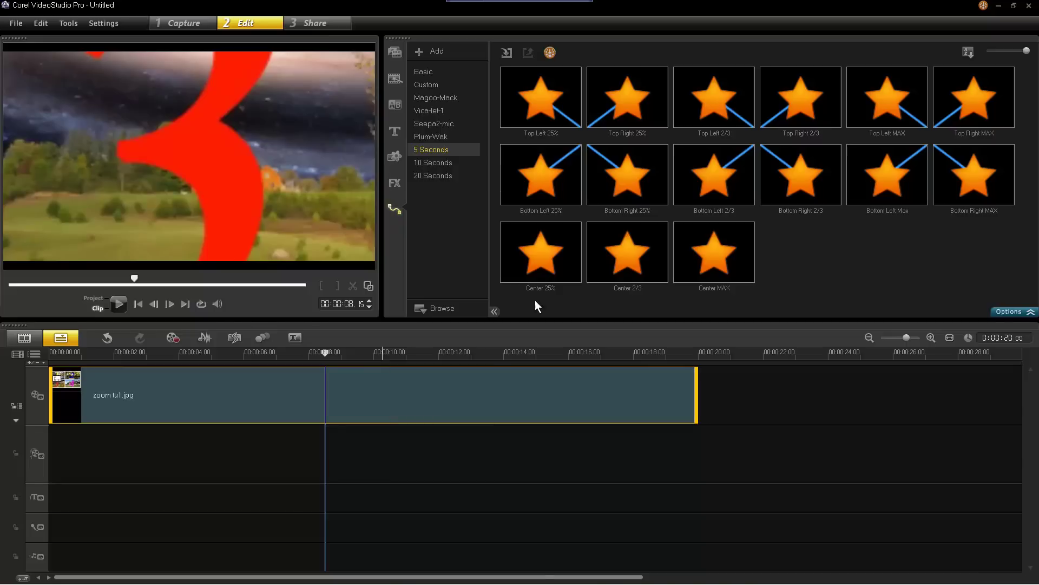
Return to the project start and shrink the preset thumbnails to 96x72
{"action": "left_click", "coordinate": [139, 303]}
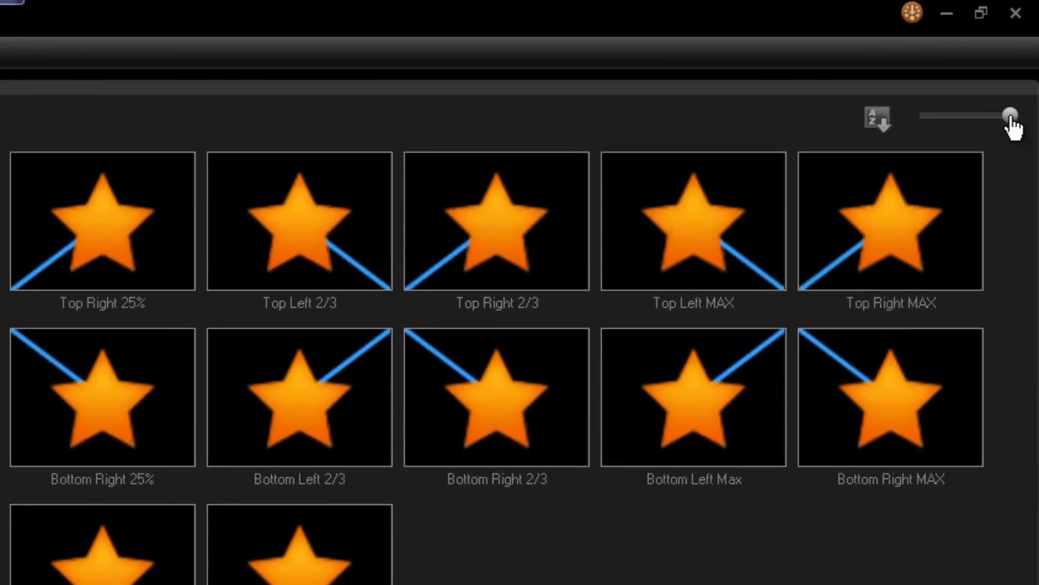
{"action": "scroll", "coordinate": [1010, 116], "scroll_direction": "down", "scroll_amount": 1}
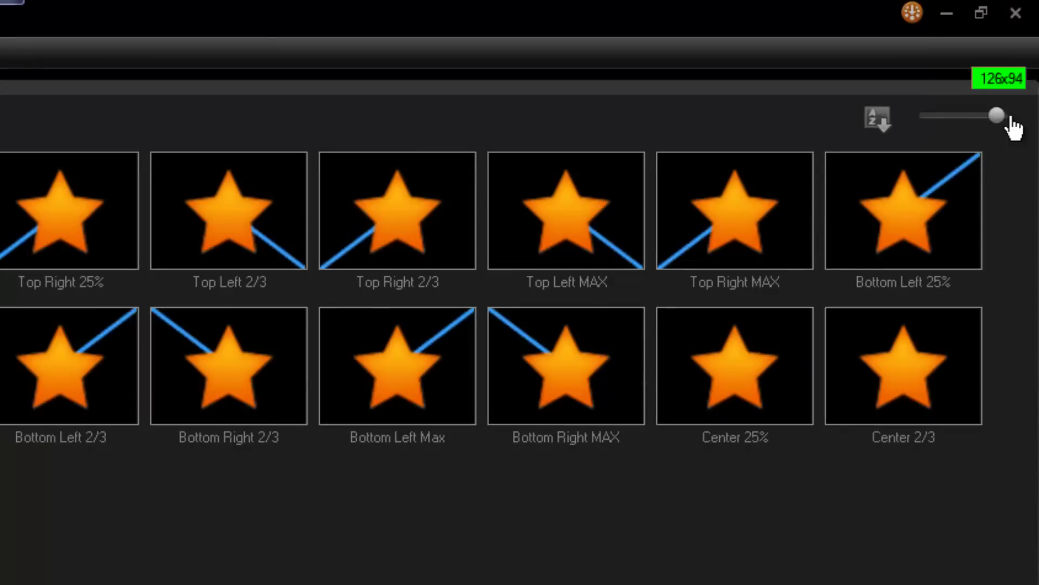
{"action": "left_click_drag", "start_coordinate": [1010, 117], "coordinate": [1000, 117]}
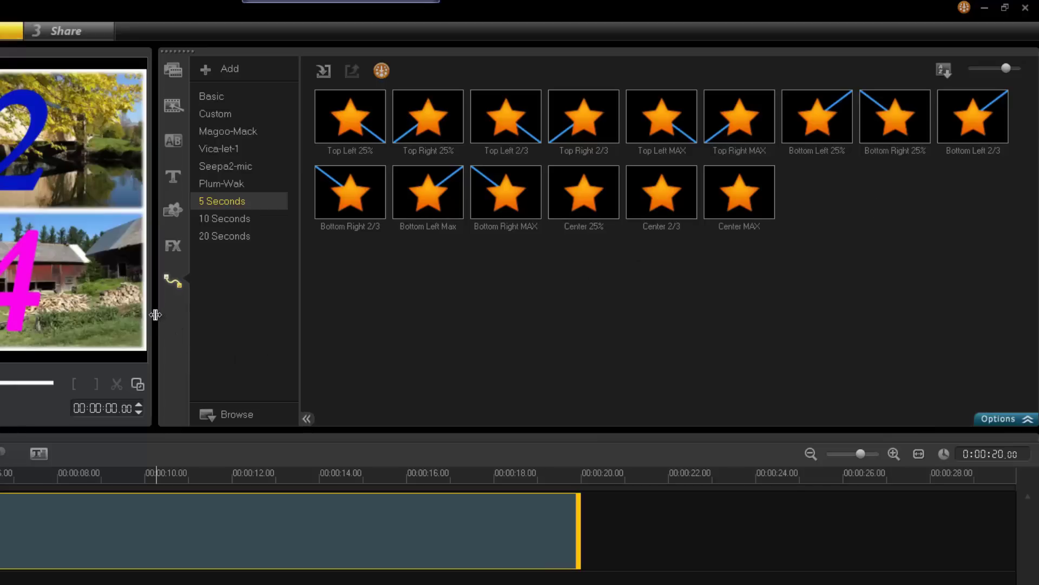
Make the preview area wider and taller, then open Settings > Layout Settings
{"action": "left_click_drag", "start_coordinate": [156, 315], "coordinate": [335, 301]}
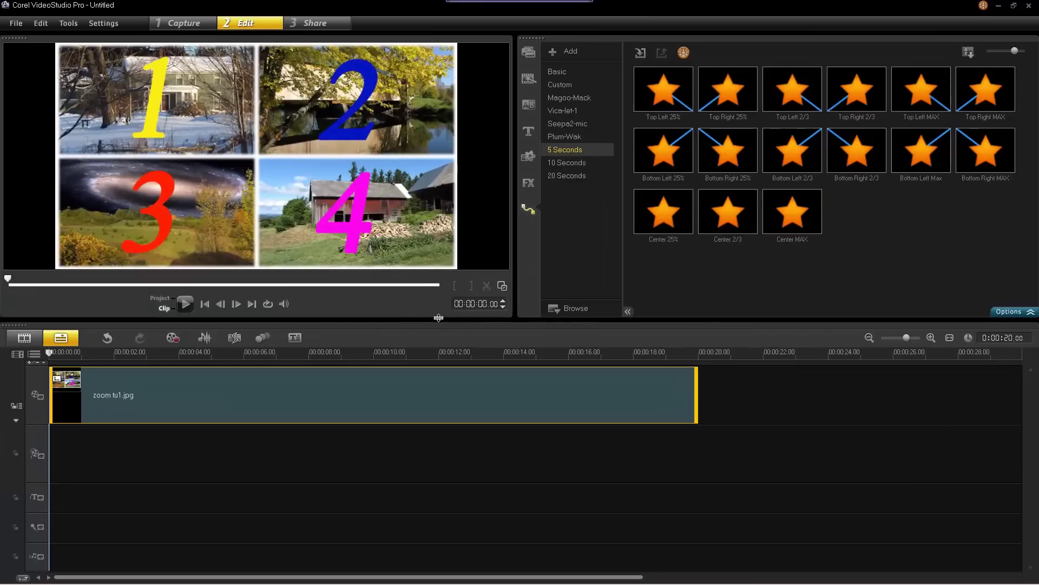
{"action": "left_click_drag", "start_coordinate": [435, 324], "coordinate": [434, 379]}
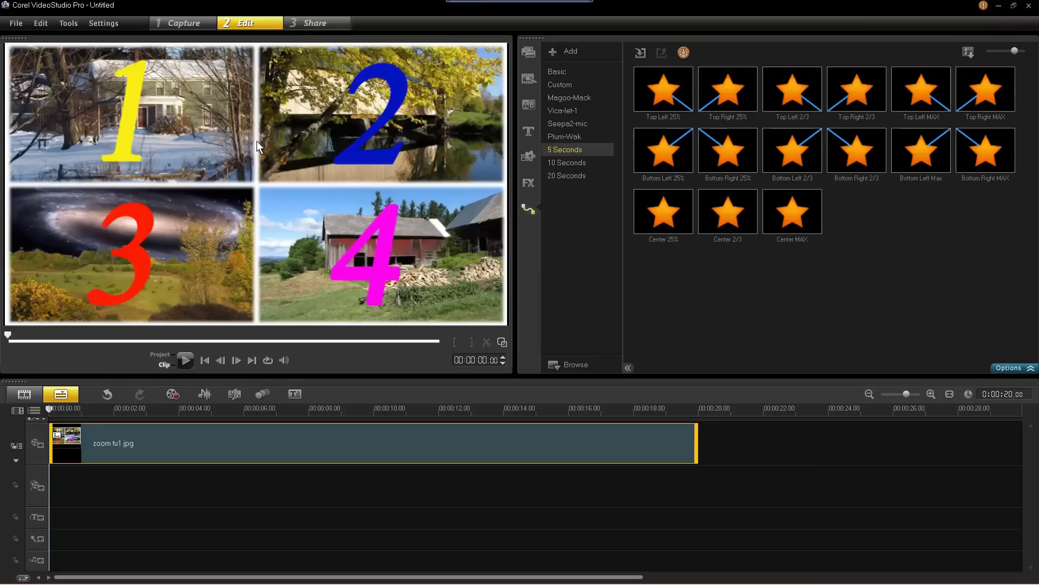
{"action": "left_click", "coordinate": [105, 22]}
{"action": "mouse_move", "coordinate": [167, 175]}
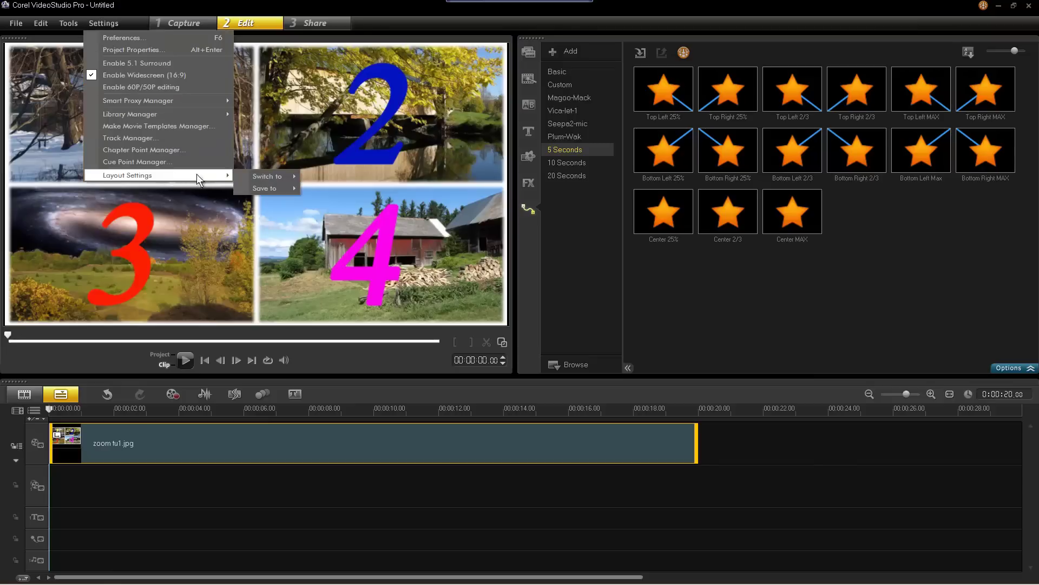
{"action": "mouse_move", "coordinate": [254, 177]}
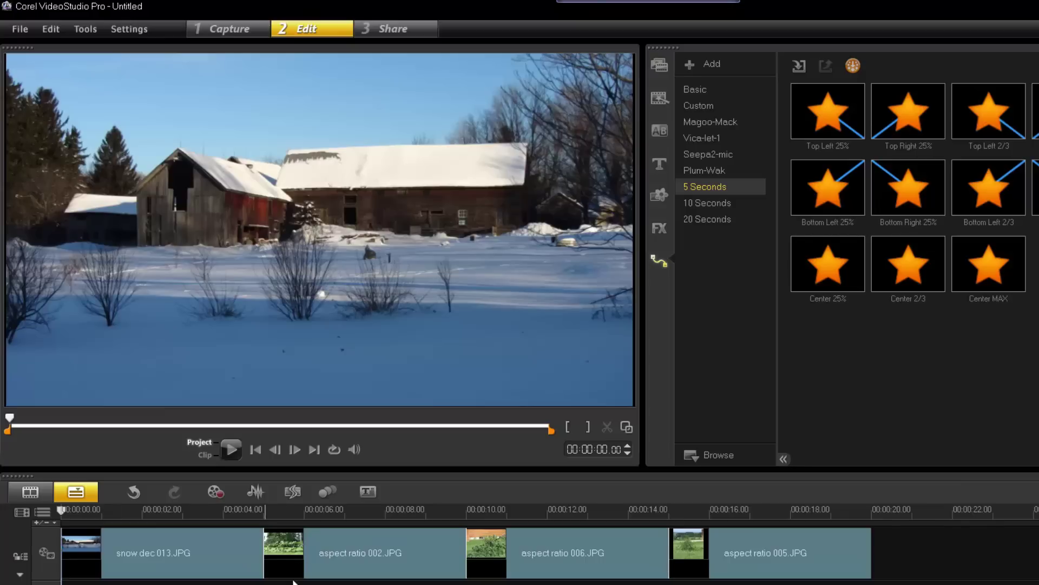
Review the sunflower, corn and last clips, then apply Center 25% to aspect ratio 005.JPG
{"action": "left_click", "coordinate": [388, 510]}
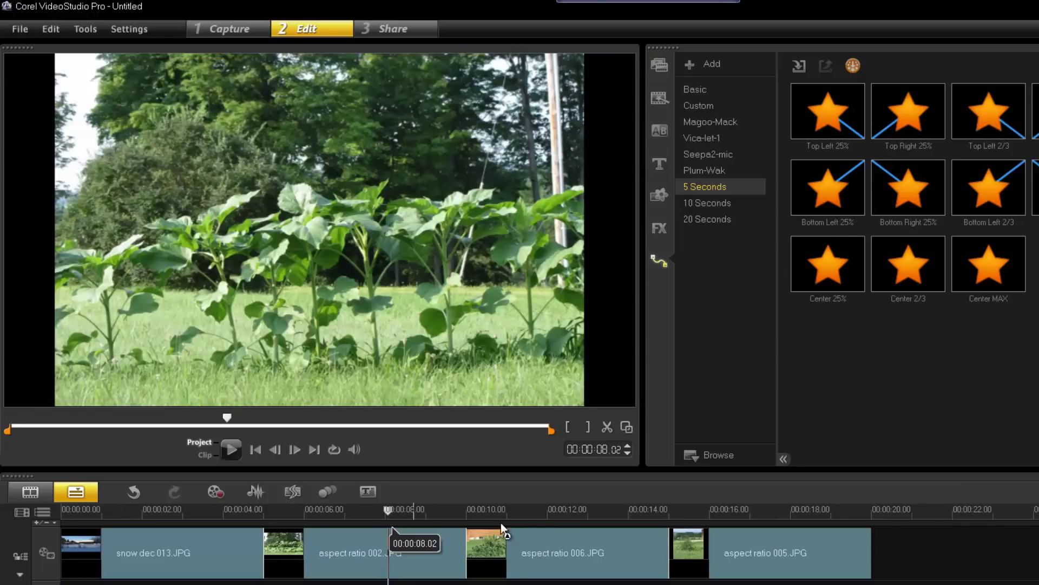
{"action": "left_click", "coordinate": [573, 509]}
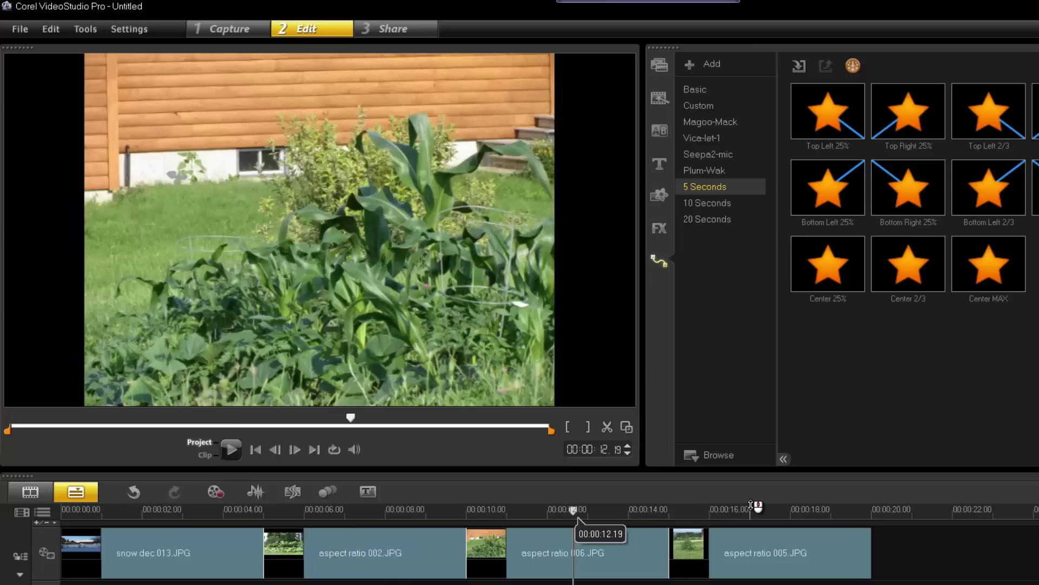
{"action": "left_click", "coordinate": [751, 509]}
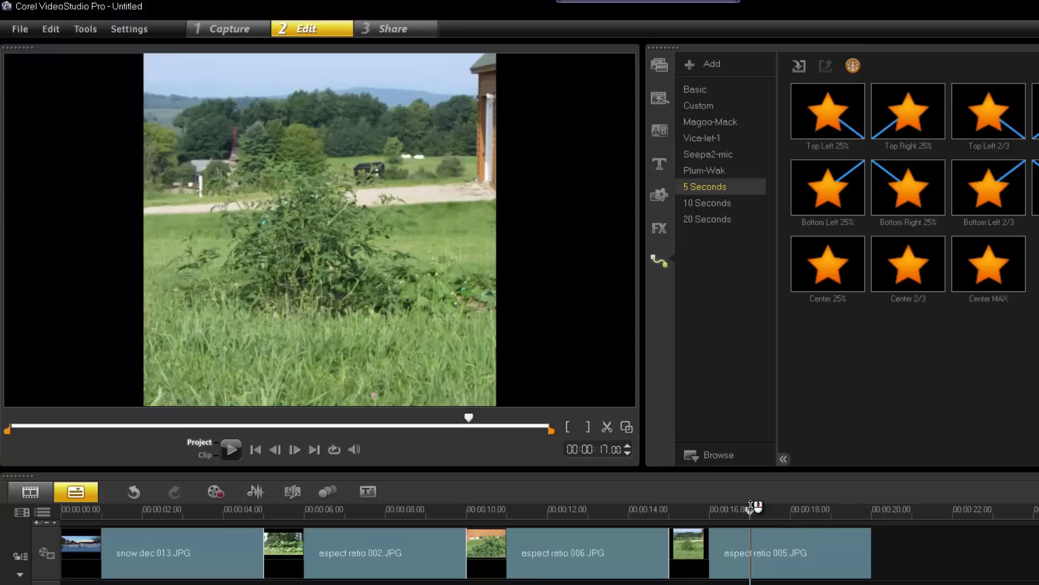
{"action": "left_click_drag", "start_coordinate": [752, 508], "coordinate": [735, 508]}
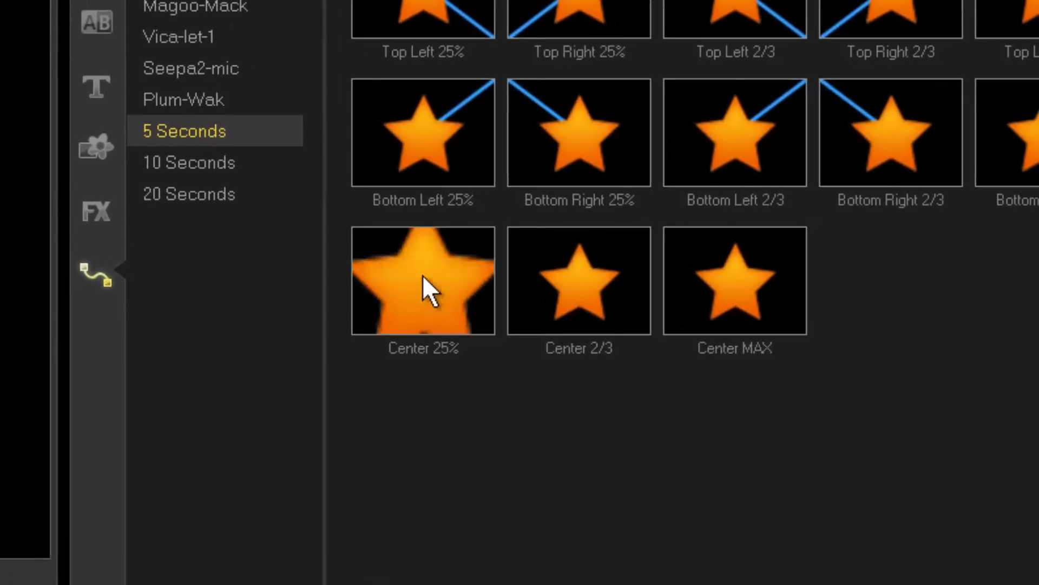
{"action": "left_click_drag", "start_coordinate": [431, 292], "coordinate": [627, 461]}
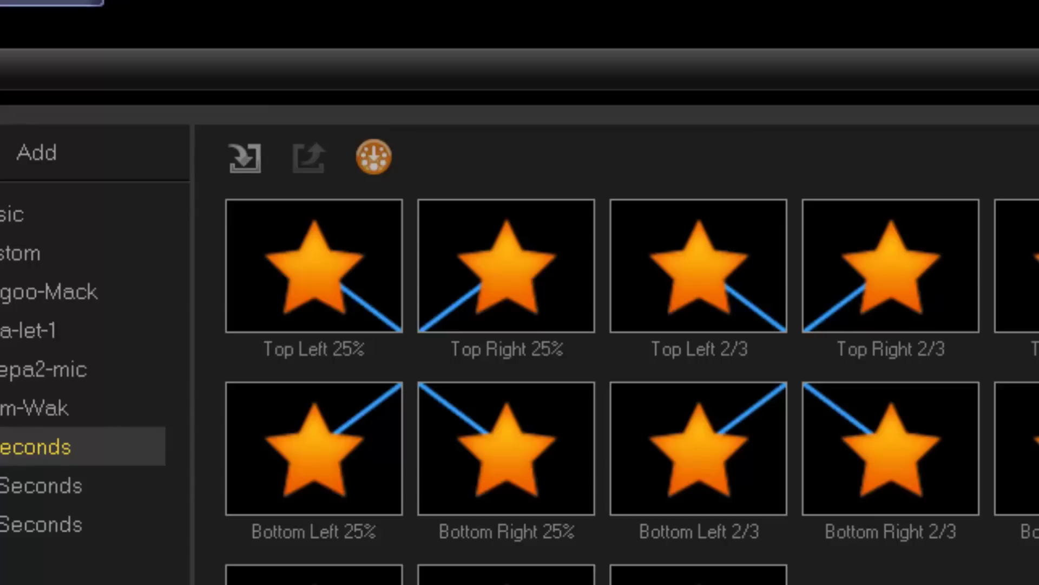
Preview Top Right 25%, then open Customize Motion for the first Barn photos 010.JPG clip
{"action": "left_click", "coordinate": [471, 283]}
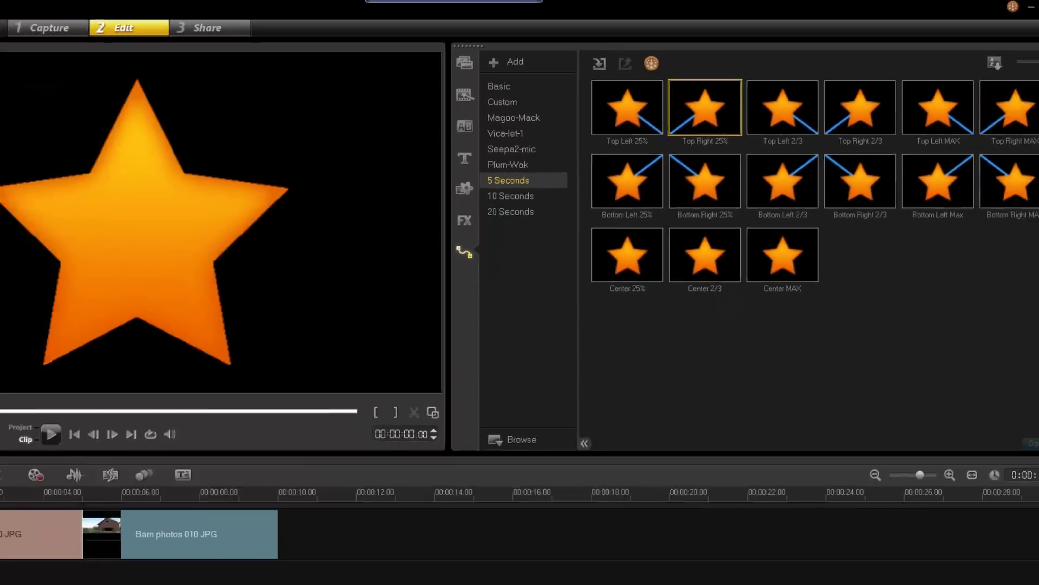
{"action": "left_click", "coordinate": [120, 435]}
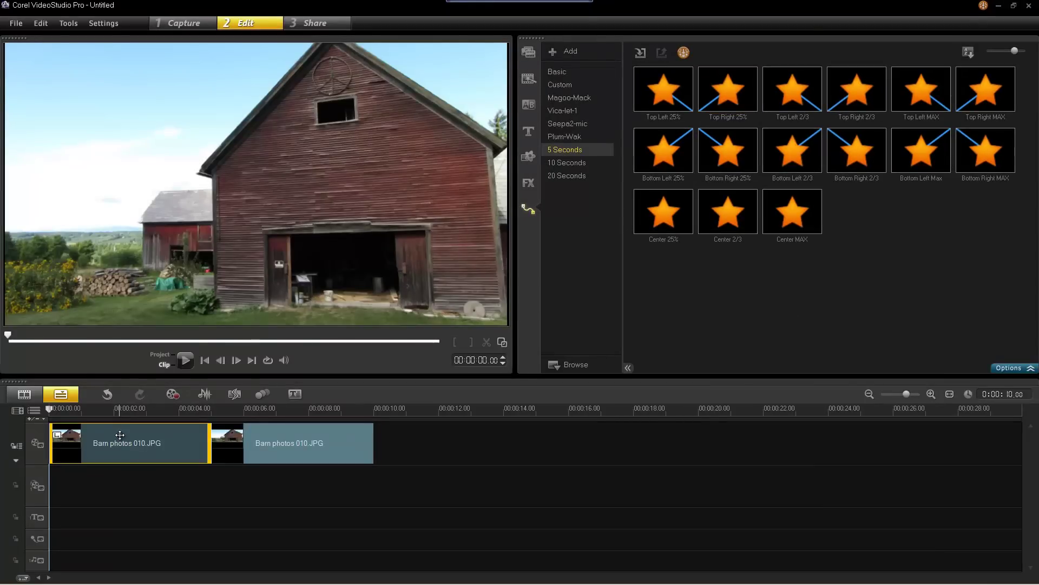
{"action": "right_click", "coordinate": [119, 435]}
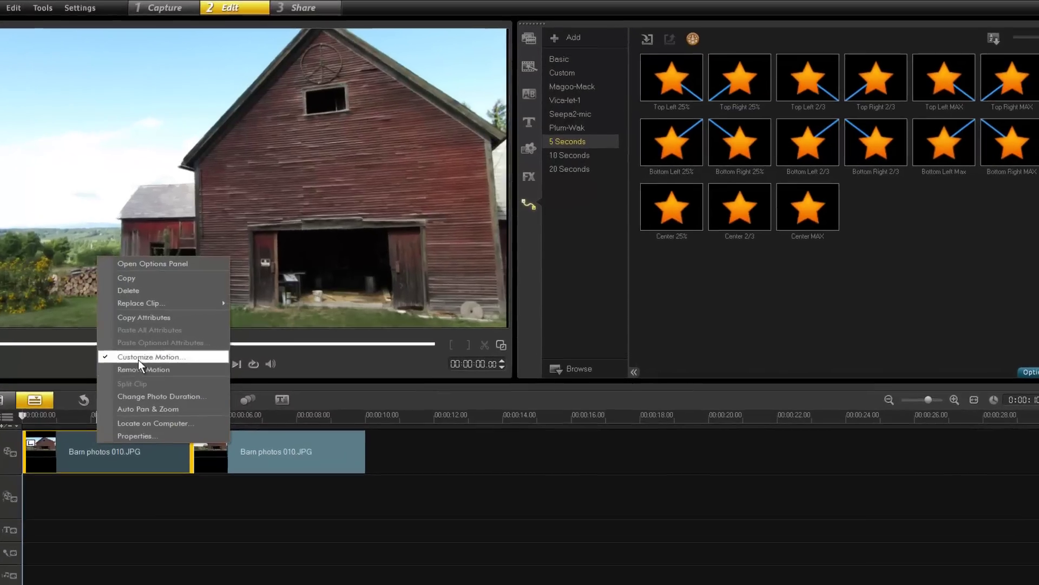
{"action": "left_click", "coordinate": [158, 361]}
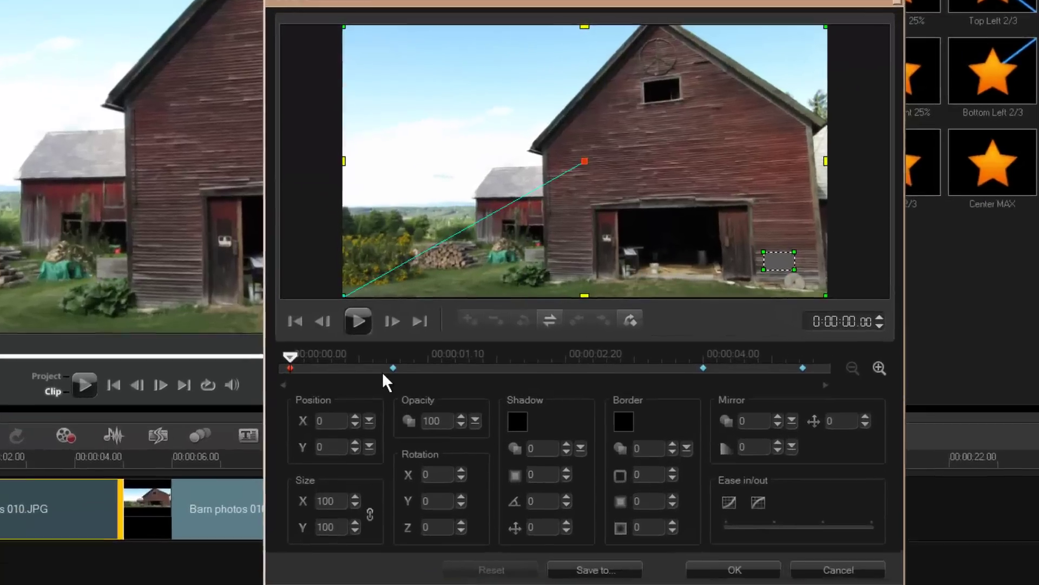
Enlarge the photo at the 00:00:00.20 keyframe, adjusting its size down to about 250
{"action": "left_click", "coordinate": [393, 368]}
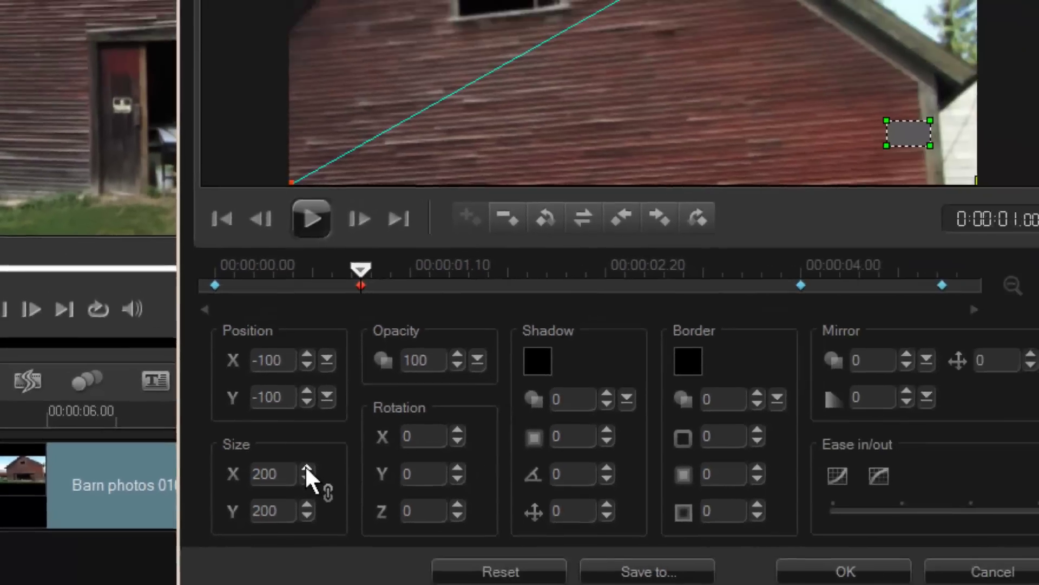
{"action": "left_click", "coordinate": [487, 402]}
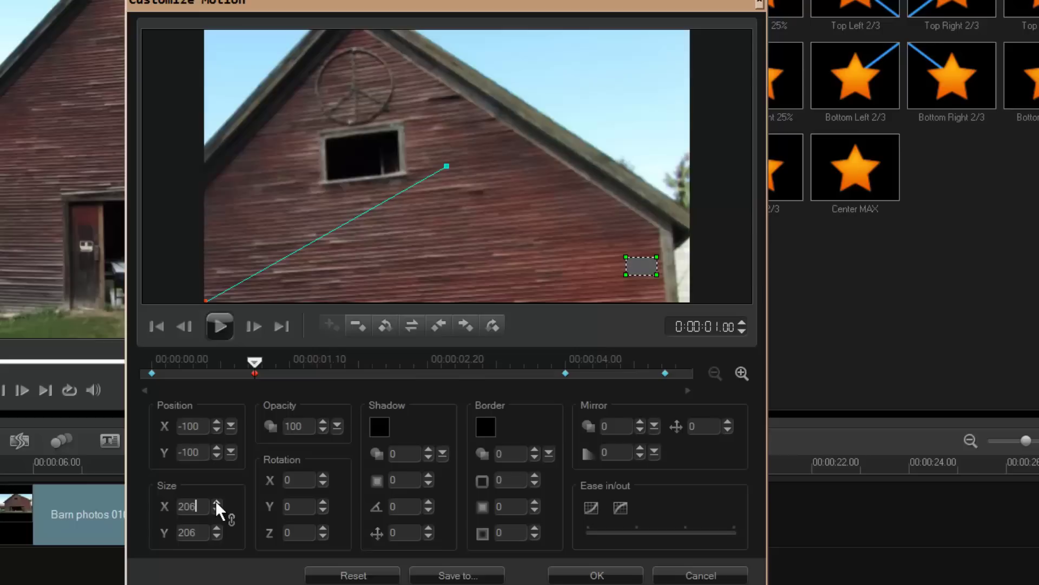
{"action": "left_click_drag", "start_coordinate": [216, 502], "coordinate": [215, 501]}
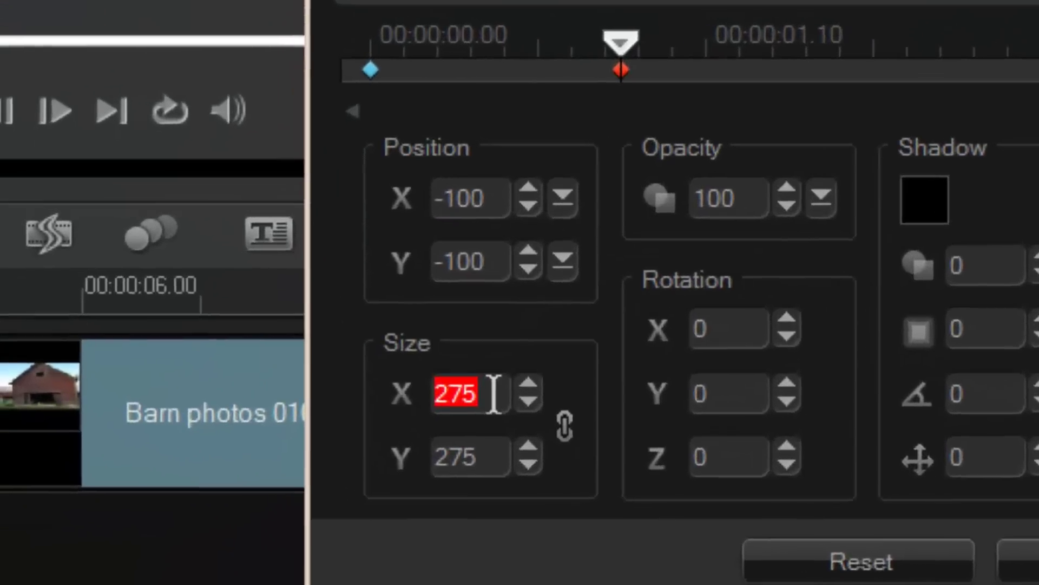
{"action": "left_click_drag", "start_coordinate": [471, 394], "coordinate": [384, 400]}
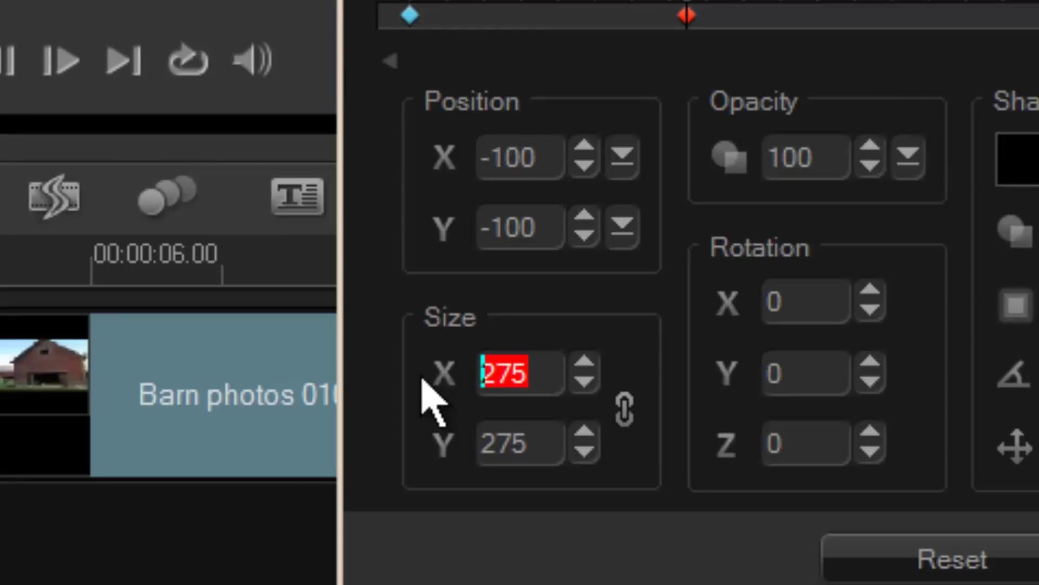
{"action": "left_click", "coordinate": [584, 381]}
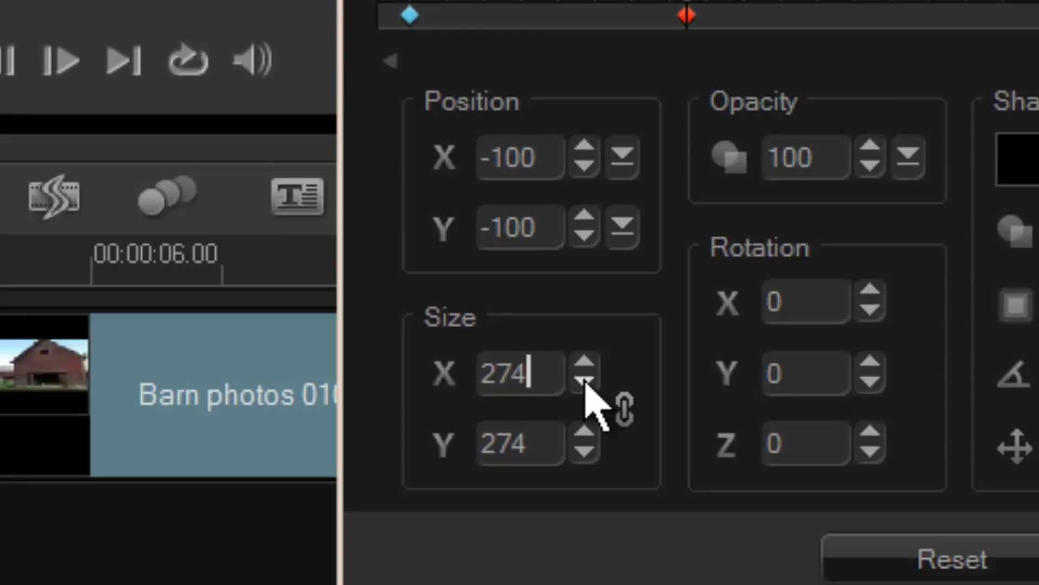
{"action": "left_click_drag", "start_coordinate": [585, 382], "coordinate": [583, 381]}
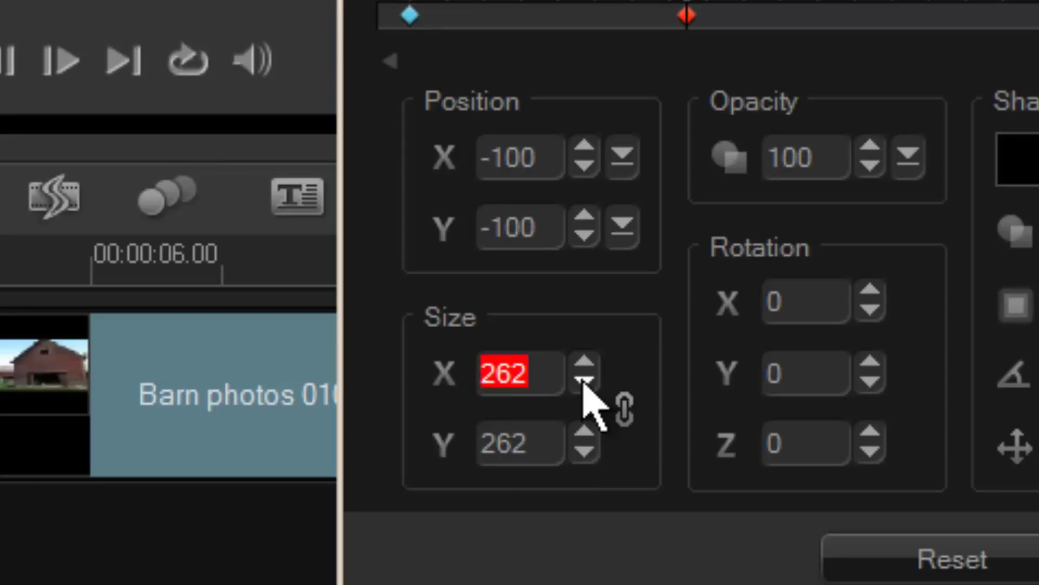
{"action": "left_click_drag", "start_coordinate": [592, 388], "coordinate": [591, 388]}
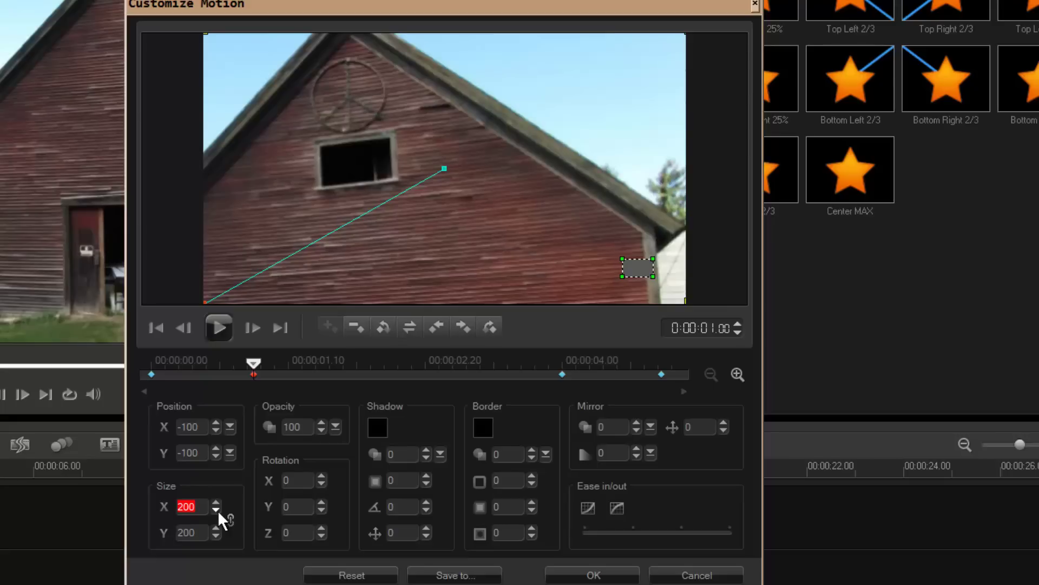
Shrink and reposition the photo, then reset the keyframe to its original path and select Size
{"action": "left_click_drag", "start_coordinate": [217, 510], "coordinate": [218, 510]}
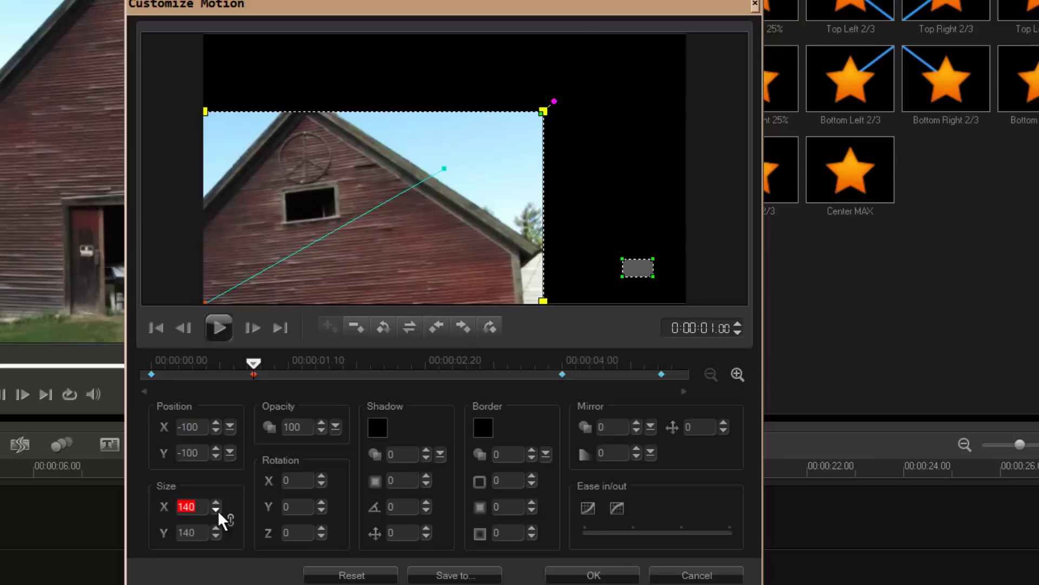
{"action": "left_click_drag", "start_coordinate": [349, 268], "coordinate": [493, 185]}
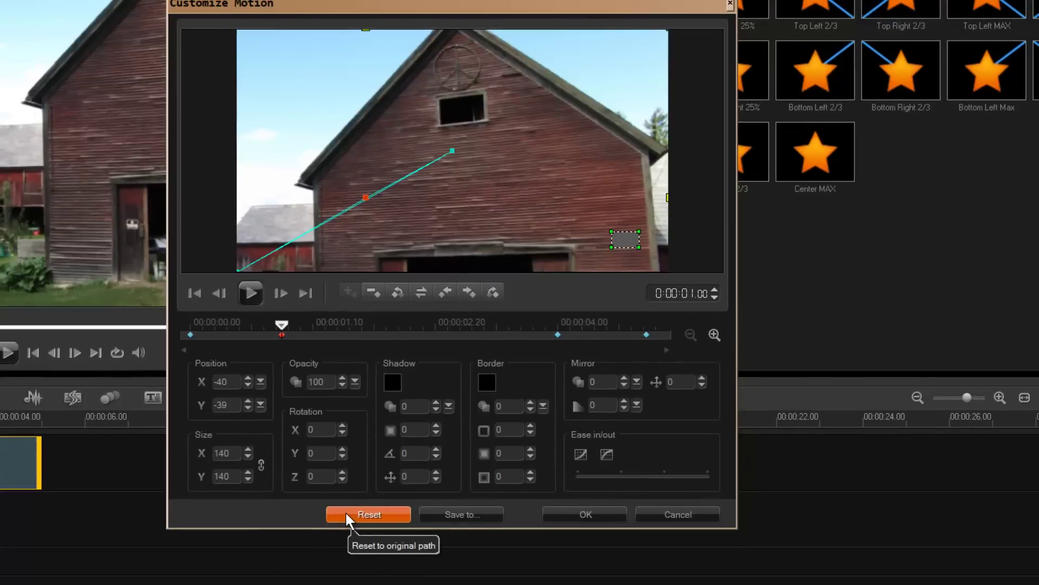
{"action": "left_click", "coordinate": [345, 511]}
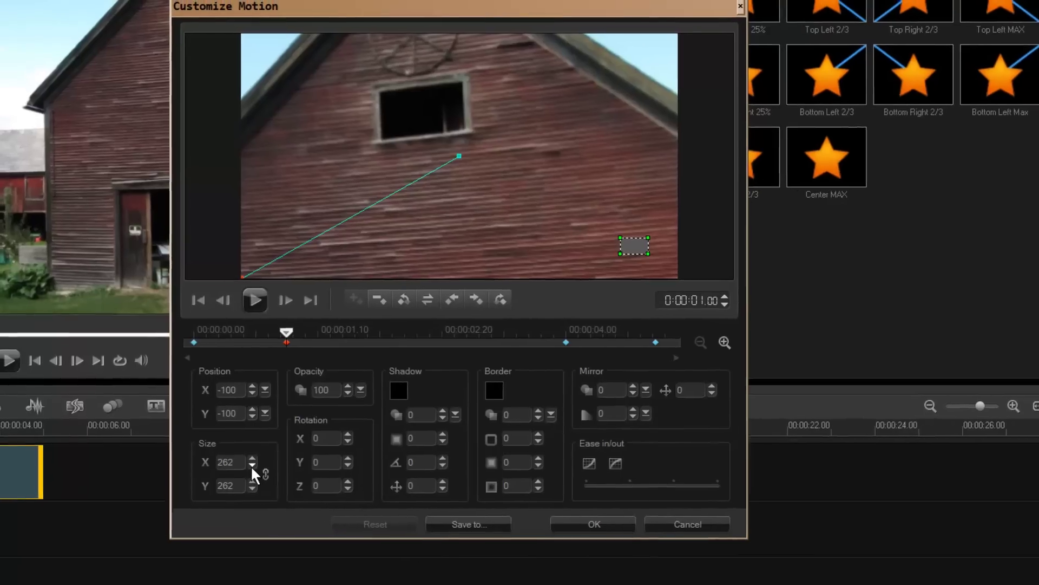
{"action": "left_click", "coordinate": [248, 457]}
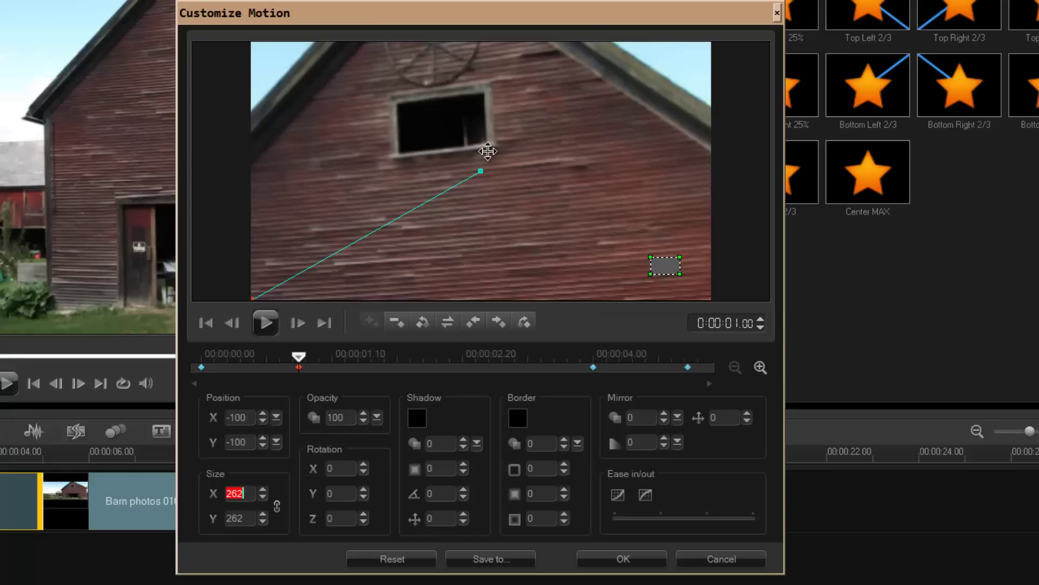
Frame the peace sign and window, paste this keyframe to all keyframes, and confirm with OK
{"action": "left_click_drag", "start_coordinate": [506, 139], "coordinate": [566, 150]}
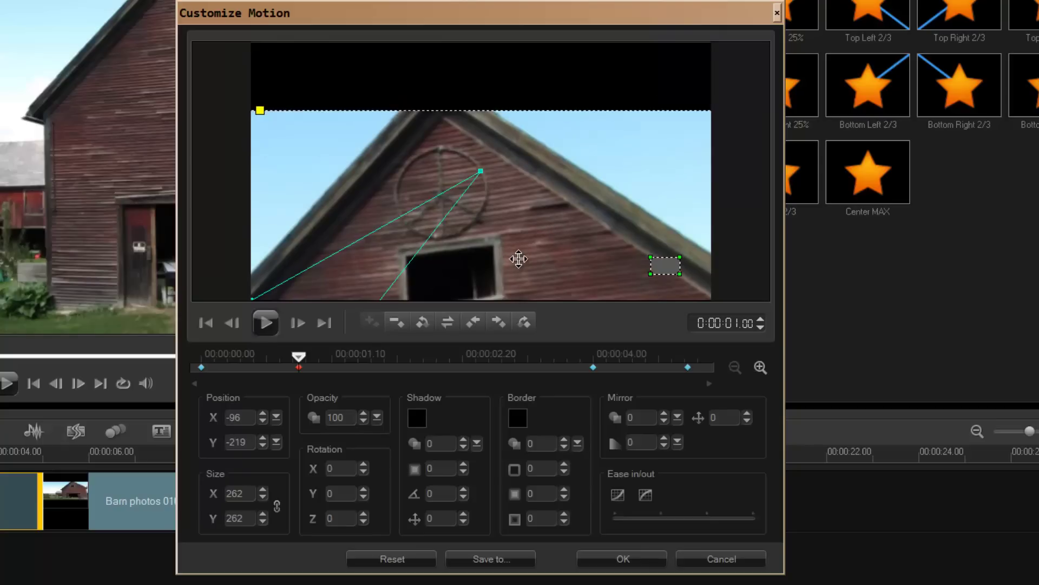
{"action": "left_click_drag", "start_coordinate": [518, 257], "coordinate": [512, 186]}
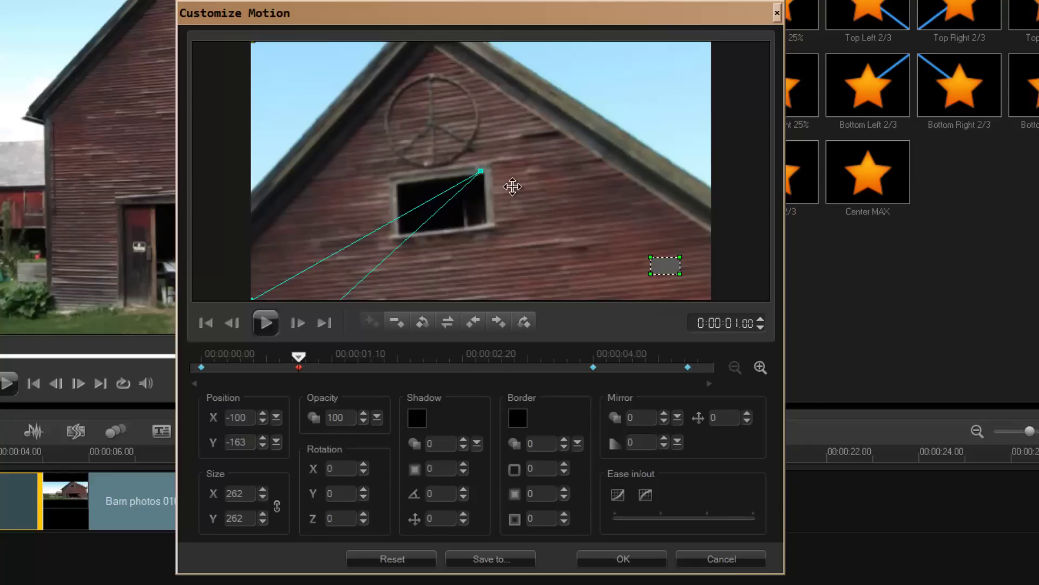
{"action": "right_click", "coordinate": [299, 366]}
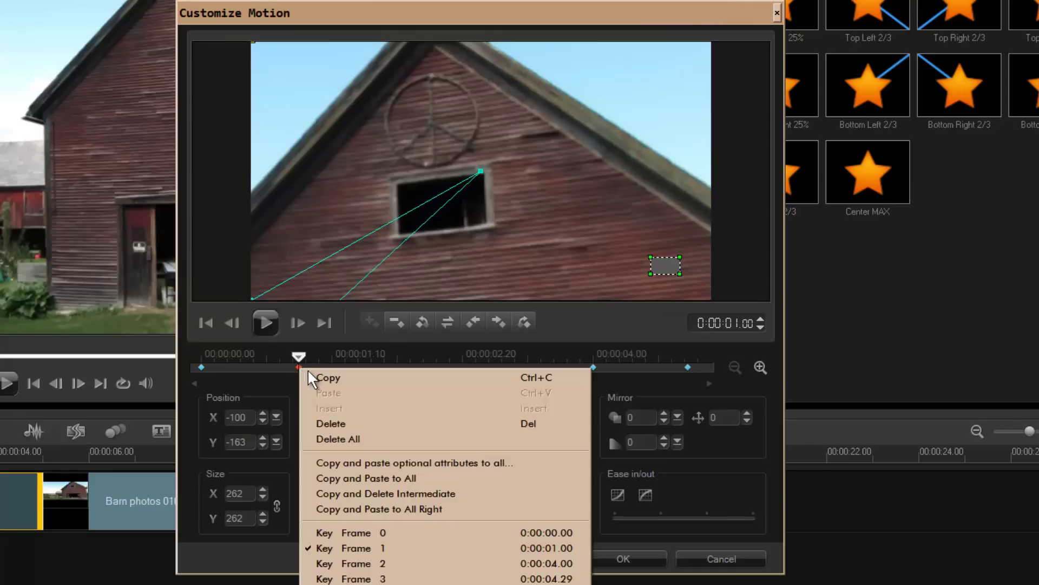
{"action": "left_click", "coordinate": [358, 478]}
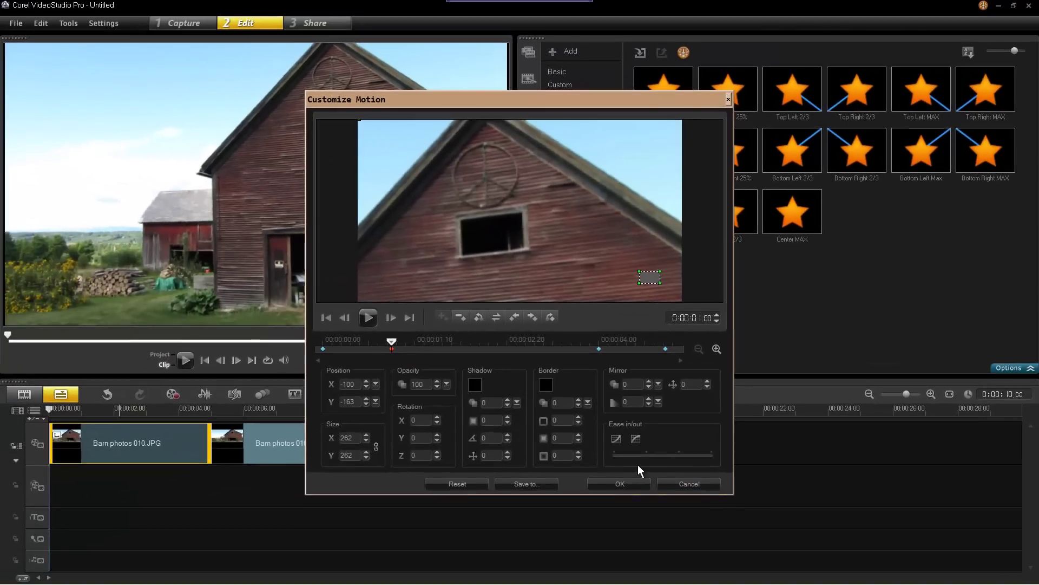
{"action": "left_click", "coordinate": [620, 483]}
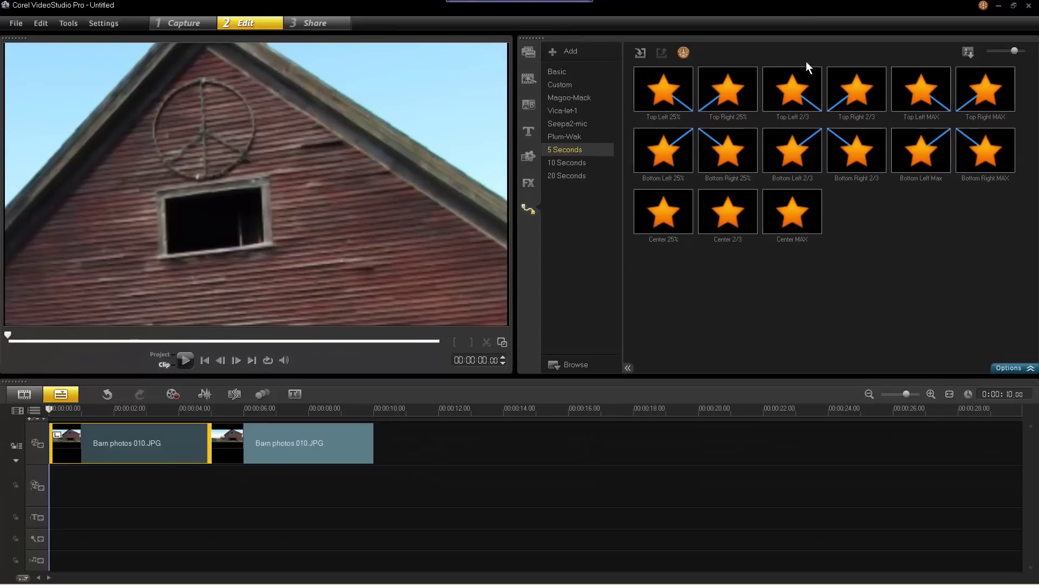
Apply Top Right 25% to the second barn clip and open its Customize Motion settings
{"action": "left_click_drag", "start_coordinate": [719, 96], "coordinate": [314, 446]}
{"action": "right_click", "coordinate": [314, 446]}
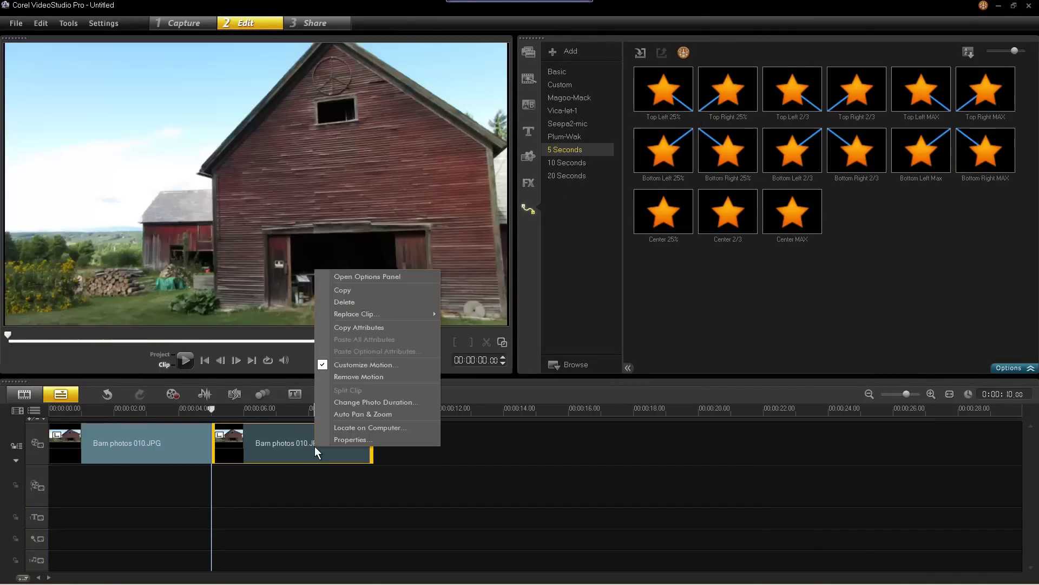
{"action": "left_click", "coordinate": [347, 365]}
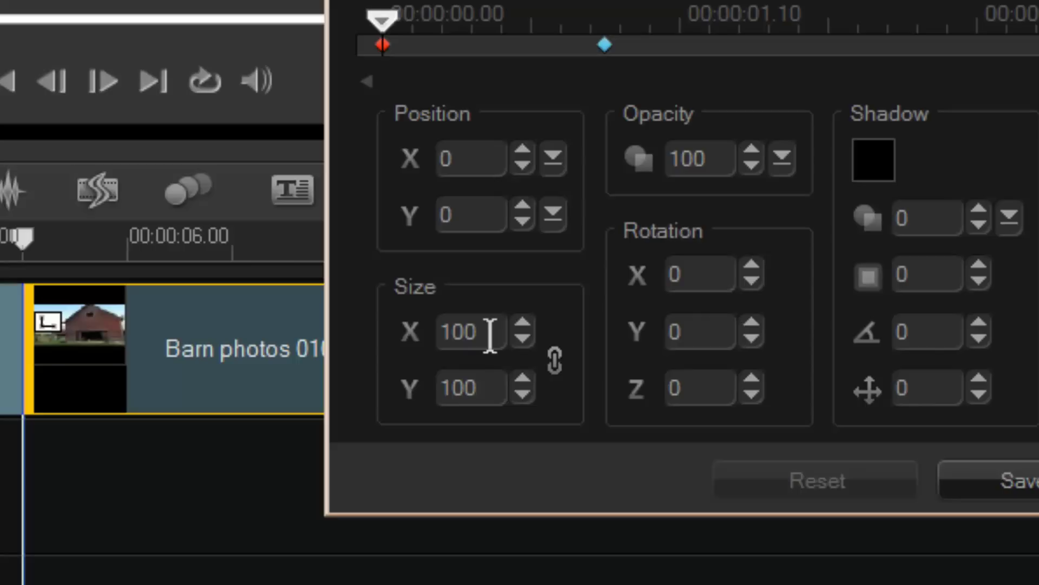
Set the start keyframe's size to 100, undoing an attempted 200
{"action": "left_click_drag", "start_coordinate": [490, 331], "coordinate": [399, 332]}
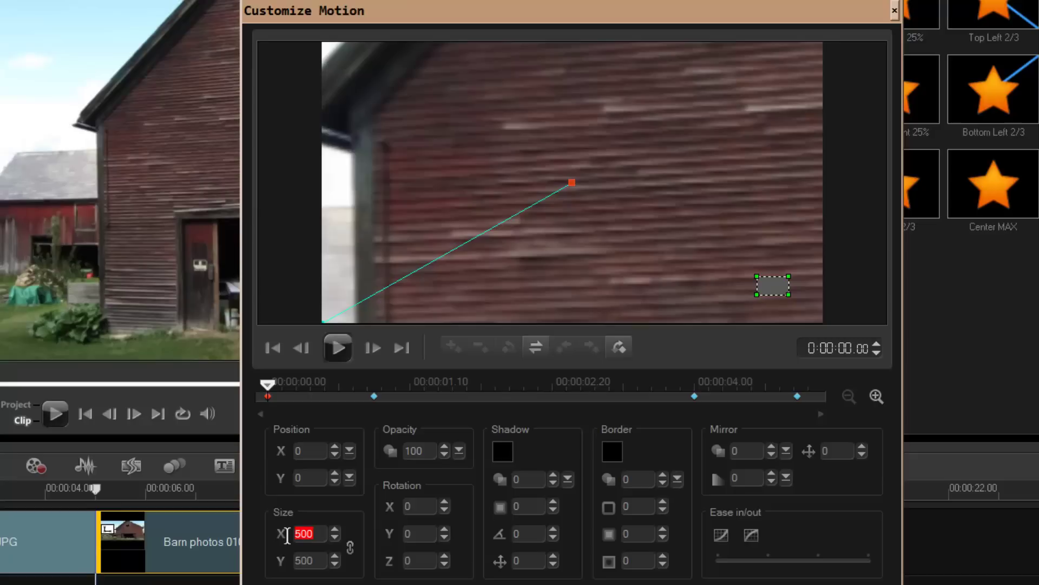
{"action": "type", "text": "200"}
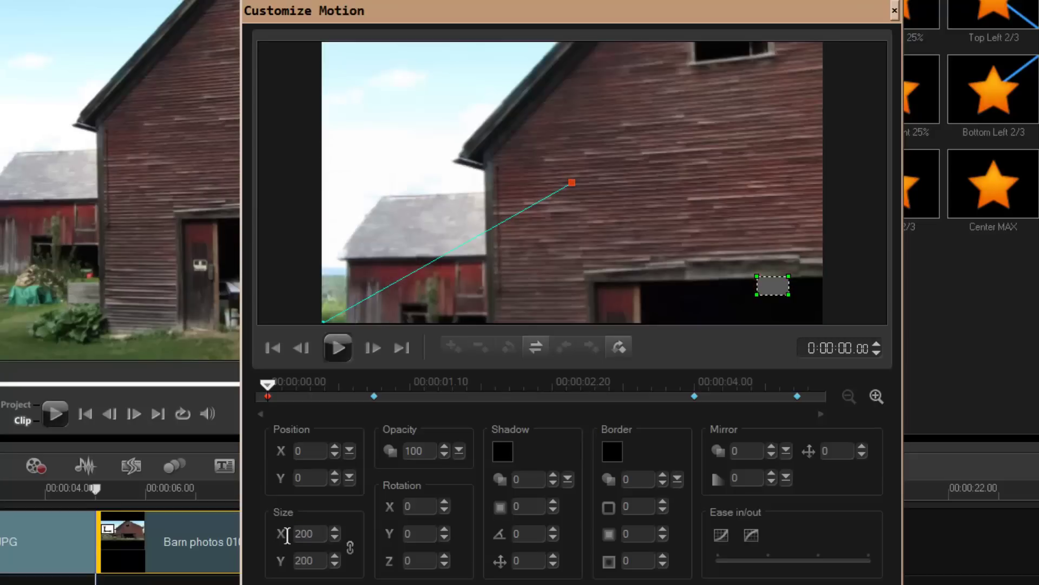
{"action": "key", "text": "ctrl+z"}
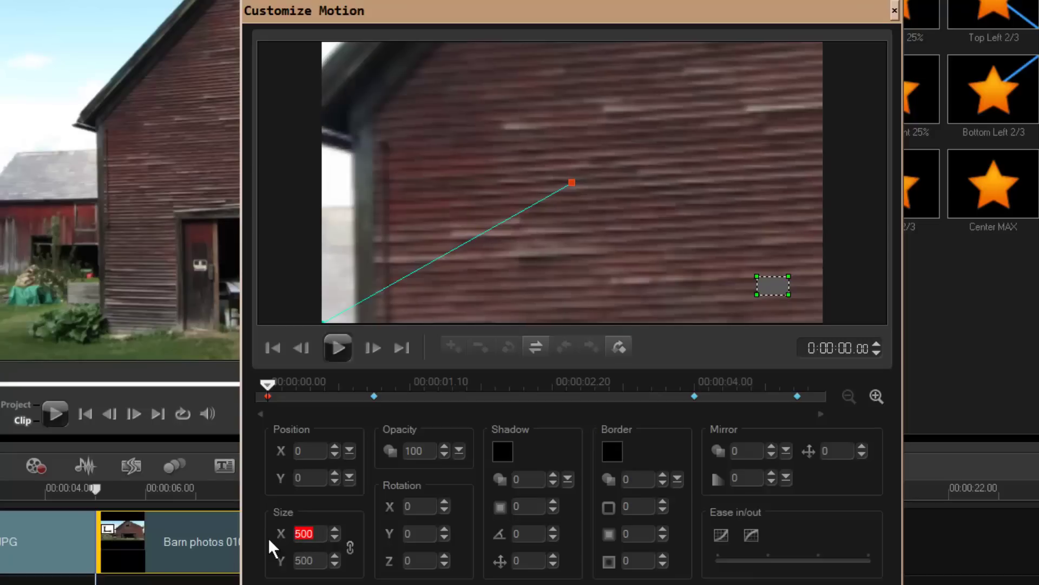
{"action": "type", "text": "100"}
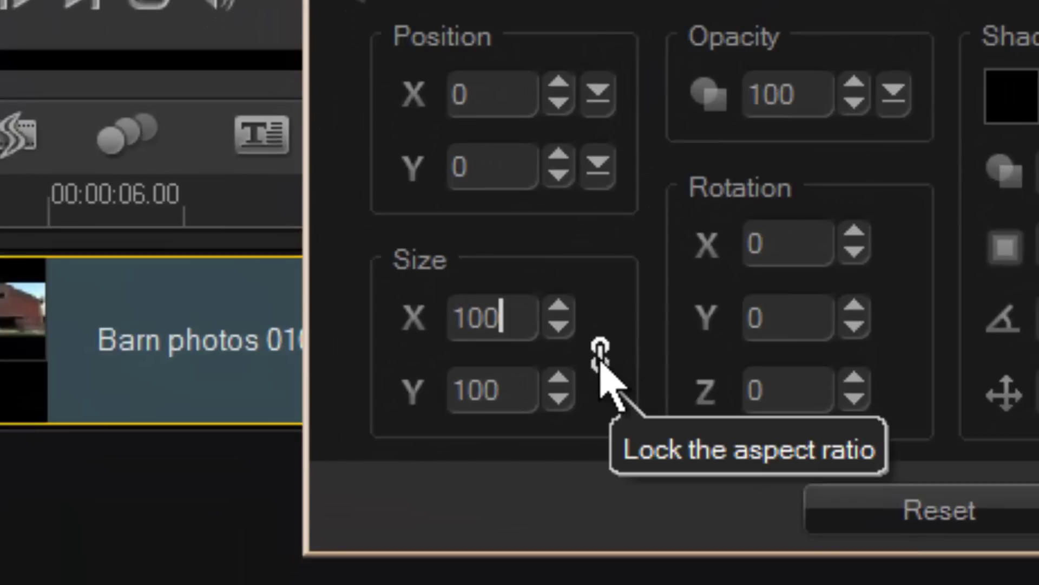
{"action": "left_click", "coordinate": [599, 361]}
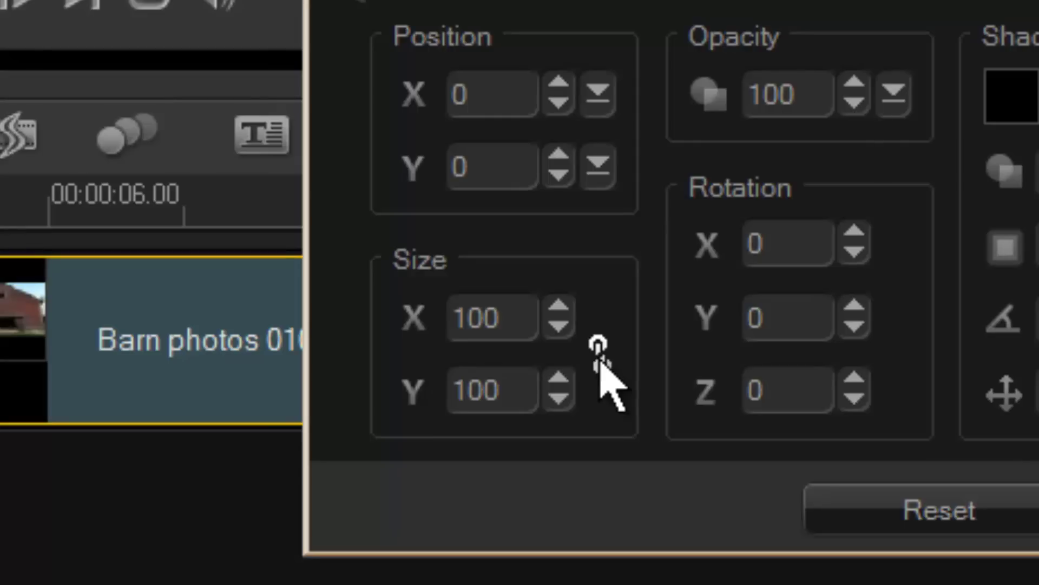
{"action": "left_click", "coordinate": [558, 325]}
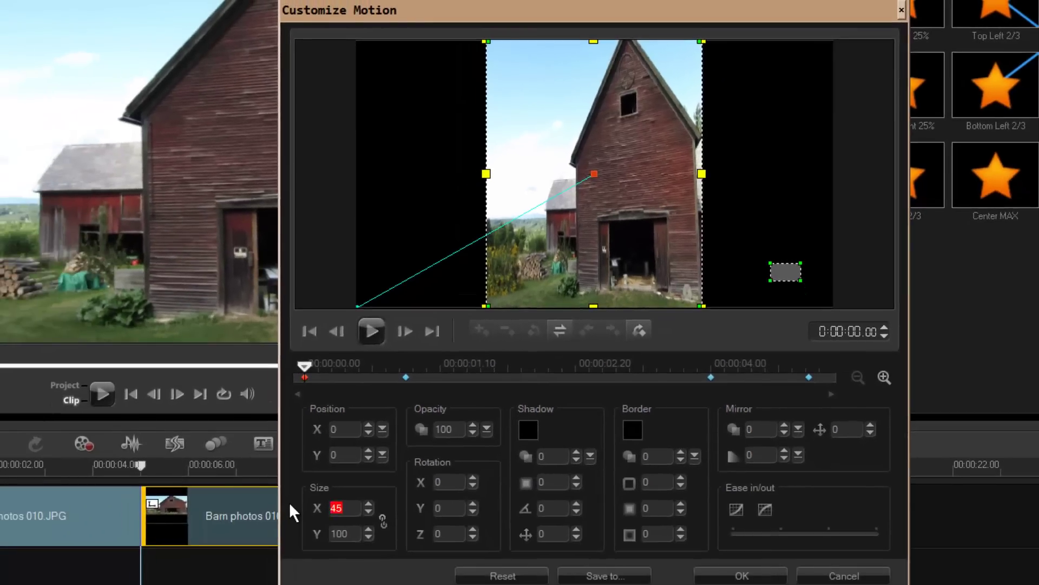
{"action": "type", "text": "100"}
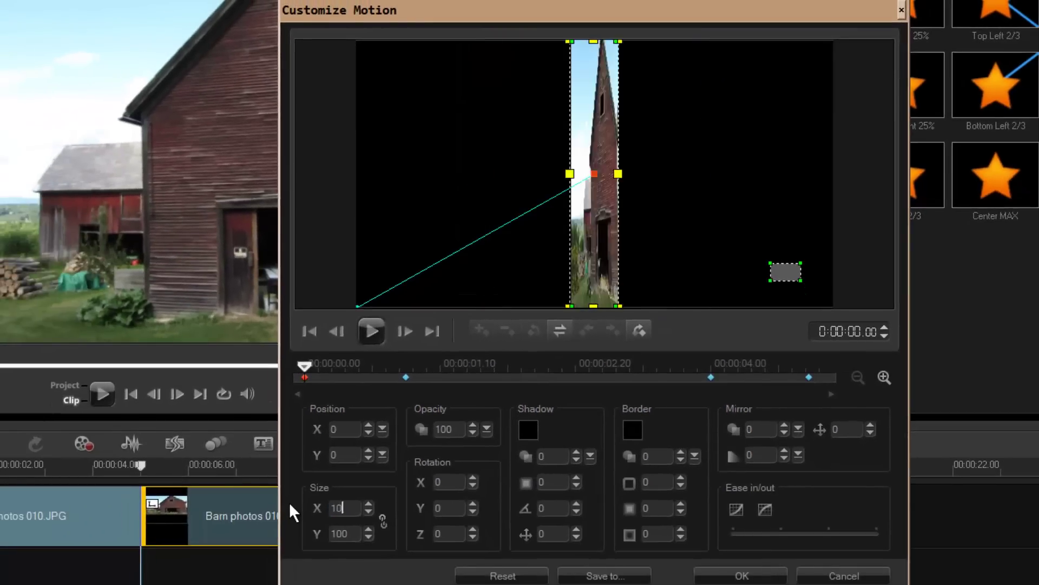
{"action": "left_click", "coordinate": [368, 537]}
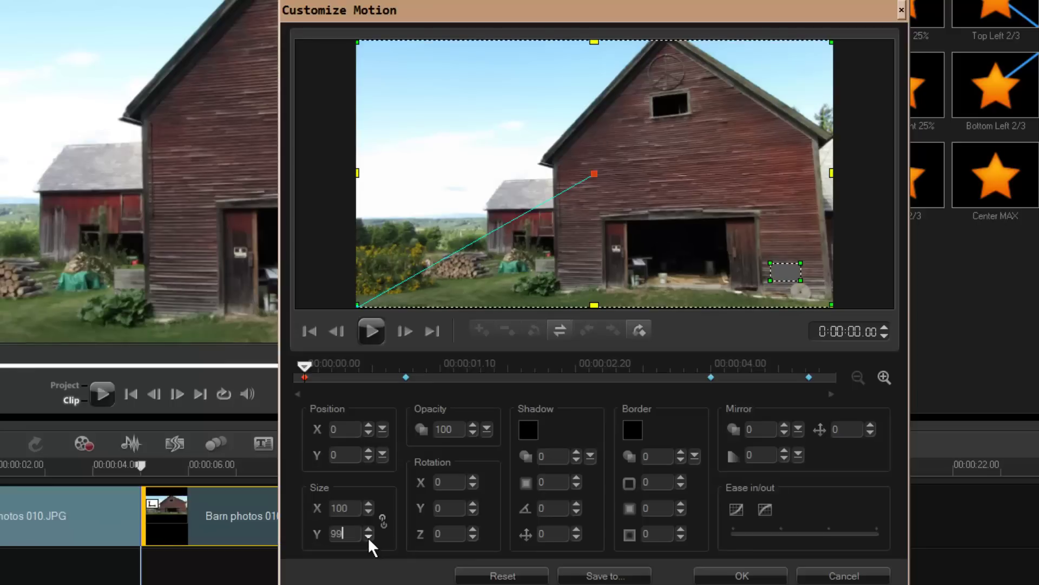
{"action": "left_click", "coordinate": [369, 538]}
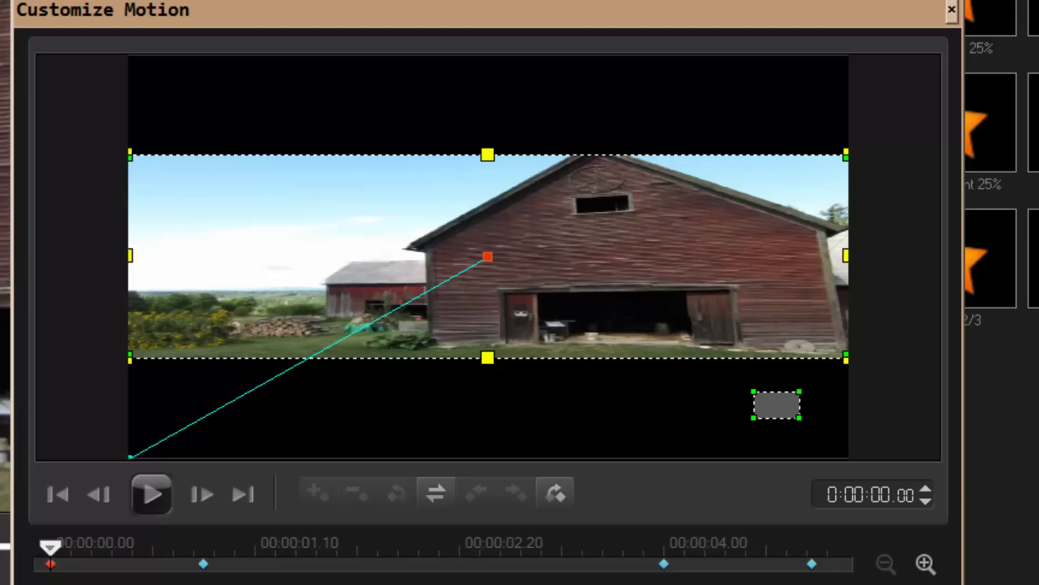
{"action": "left_click_drag", "start_coordinate": [487, 358], "coordinate": [487, 396]}
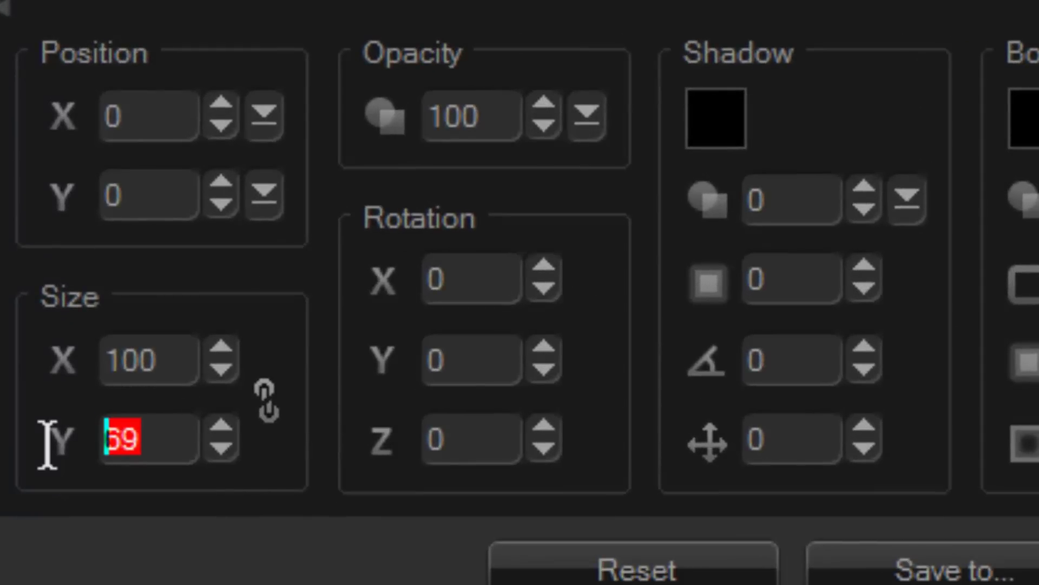
{"action": "type", "text": "100"}
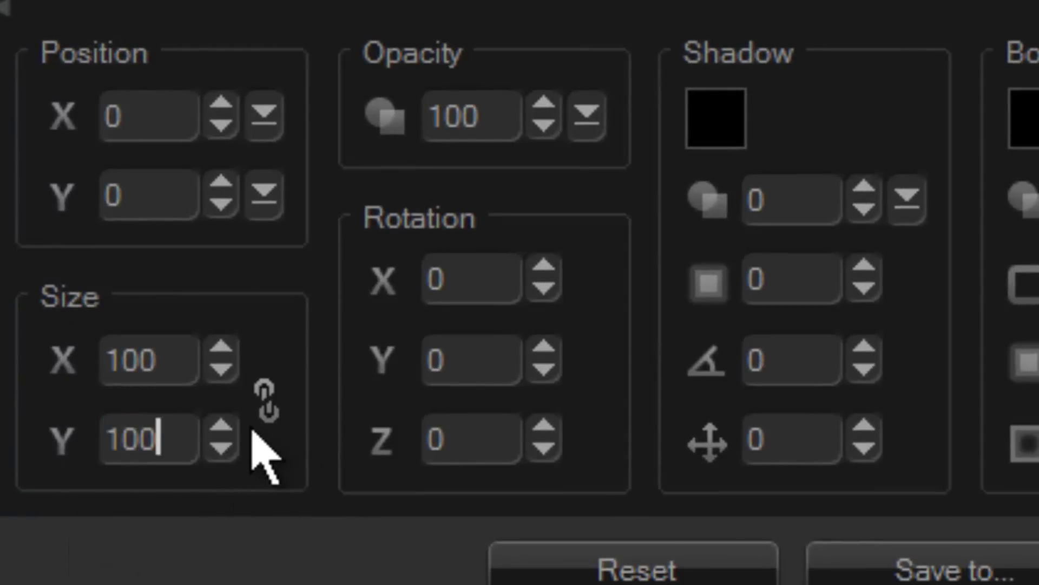
{"action": "left_click", "coordinate": [266, 414]}
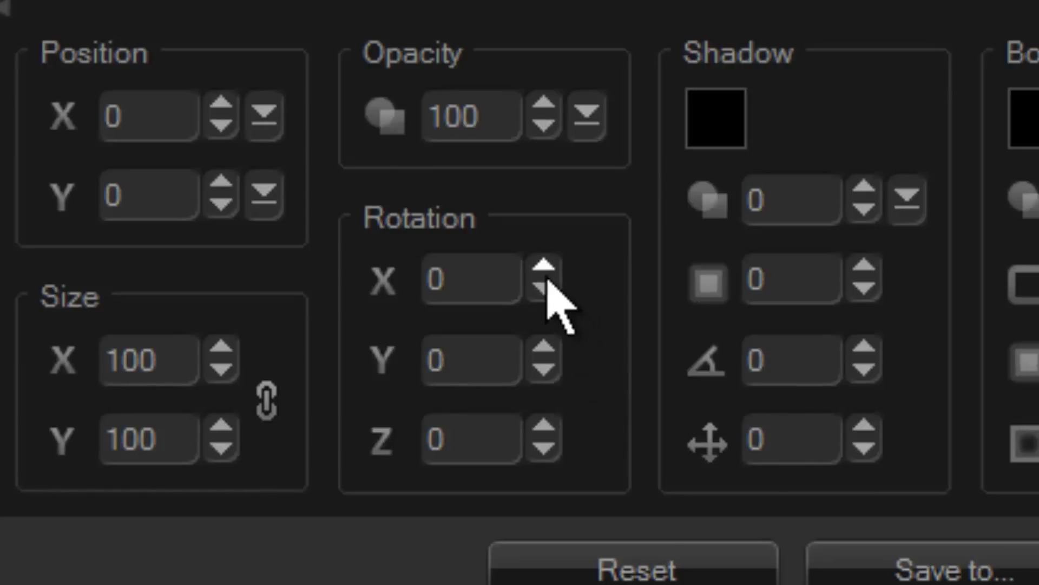
Raise Rotation X step by step until the barn photo flips fully over, then set it to 0
{"action": "left_click", "coordinate": [544, 270]}
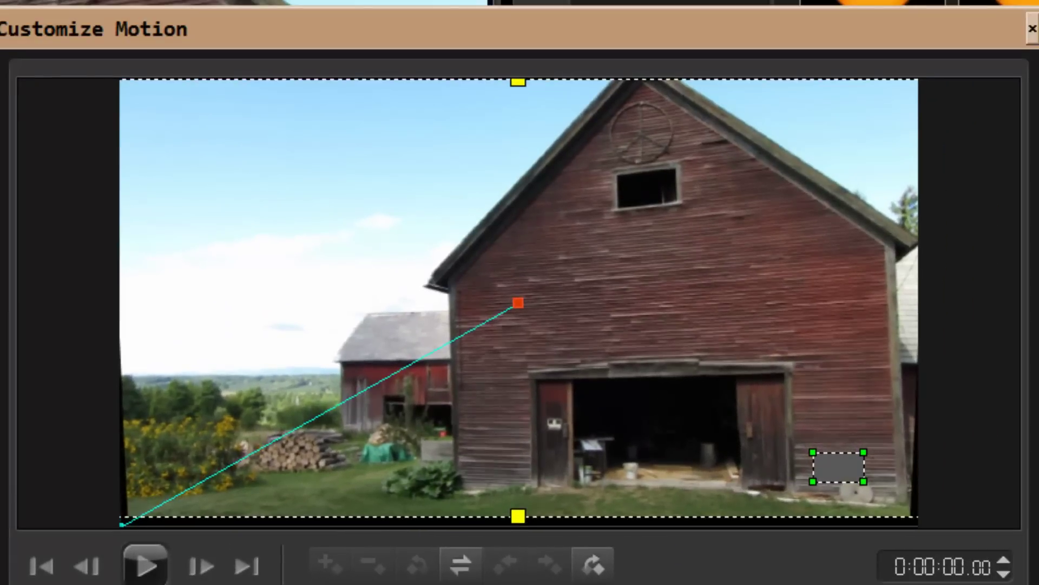
{"action": "key", "text": "Up"}
{"action": "key", "text": "Up"}
{"action": "key", "text": "Up"}
{"action": "key", "text": "Up"}
{"action": "key", "text": "Up"}
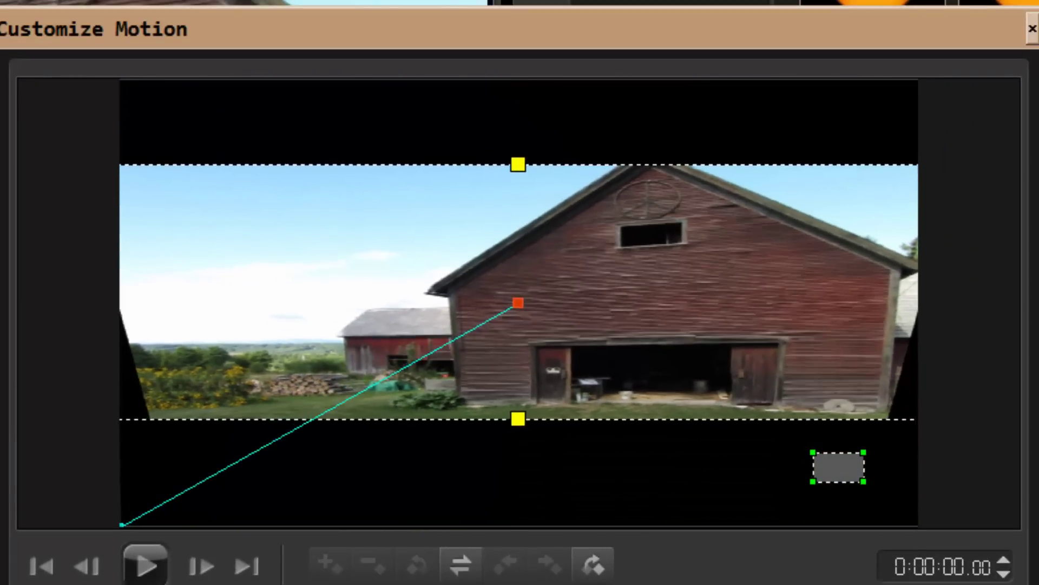
{"action": "key", "text": "Up"}
{"action": "key", "text": "Up"}
{"action": "key", "text": "Up"}
{"action": "key", "text": "Up"}
{"action": "key", "text": "Up"}
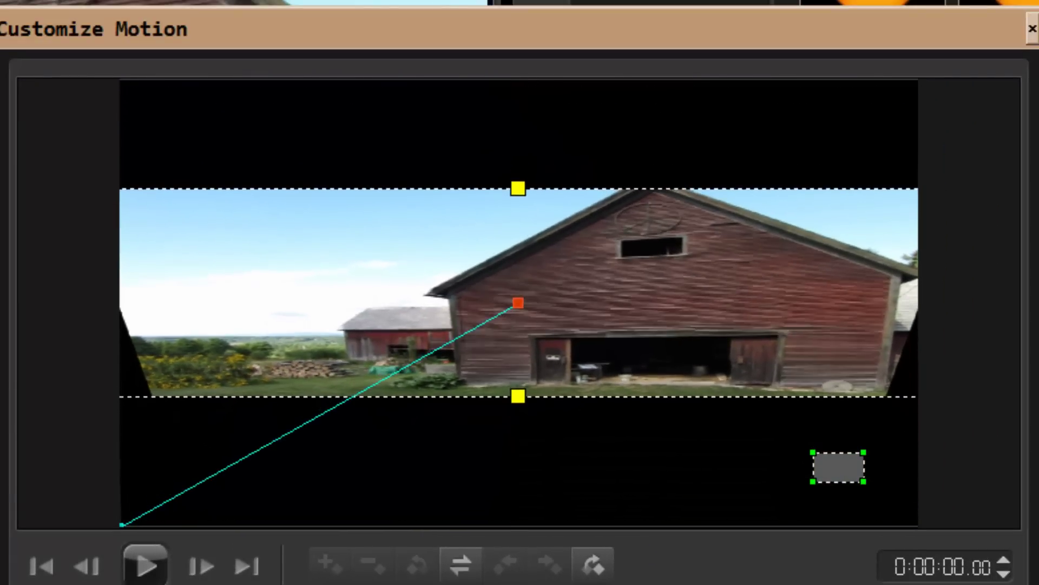
{"action": "key", "text": "Up"}
{"action": "key", "text": "Up"}
{"action": "key", "text": "Up"}
{"action": "key", "text": "Up"}
{"action": "key", "text": "Up"}
{"action": "key", "text": "Up"}
{"action": "key", "text": "Up"}
{"action": "key", "text": "Up"}
{"action": "key", "text": "Up"}
{"action": "key", "text": "Up"}
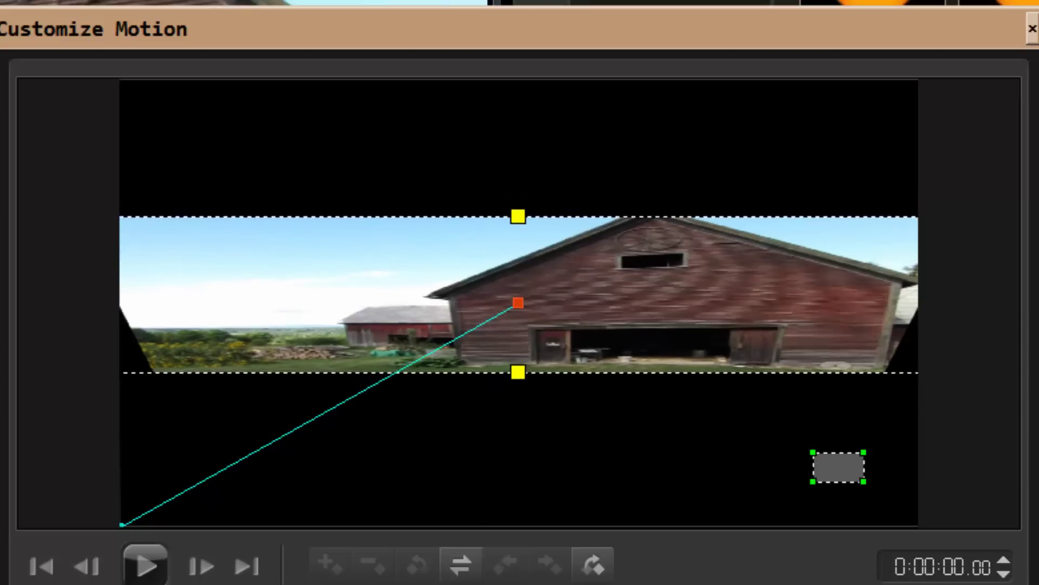
{"action": "key", "text": "Up"}
{"action": "key", "text": "Up"}
{"action": "key", "text": "Up"}
{"action": "key", "text": "Up"}
{"action": "key", "text": "Up"}
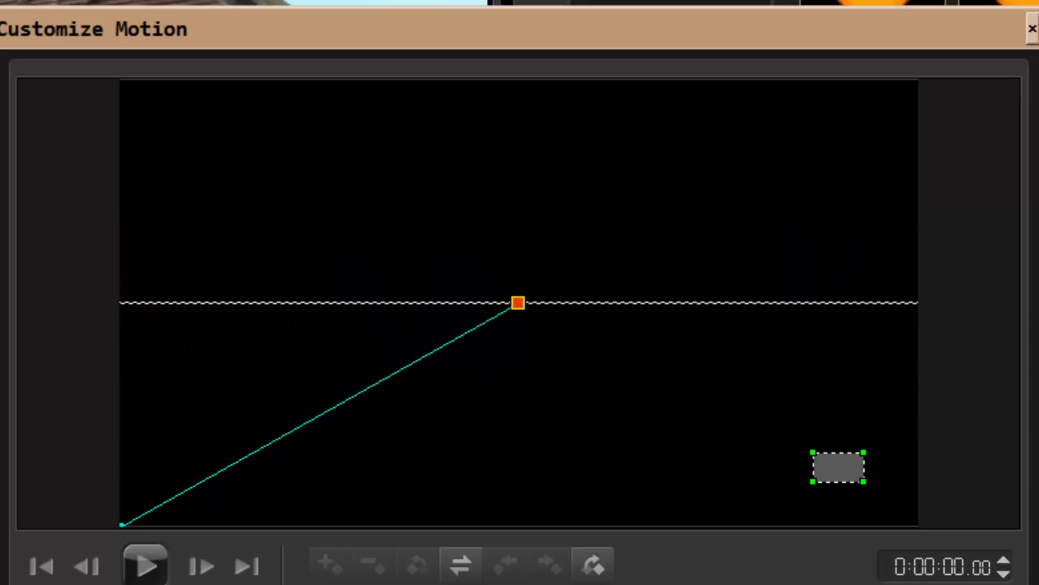
{"action": "key", "text": "Up"}
{"action": "key", "text": "Up"}
{"action": "key", "text": "Up"}
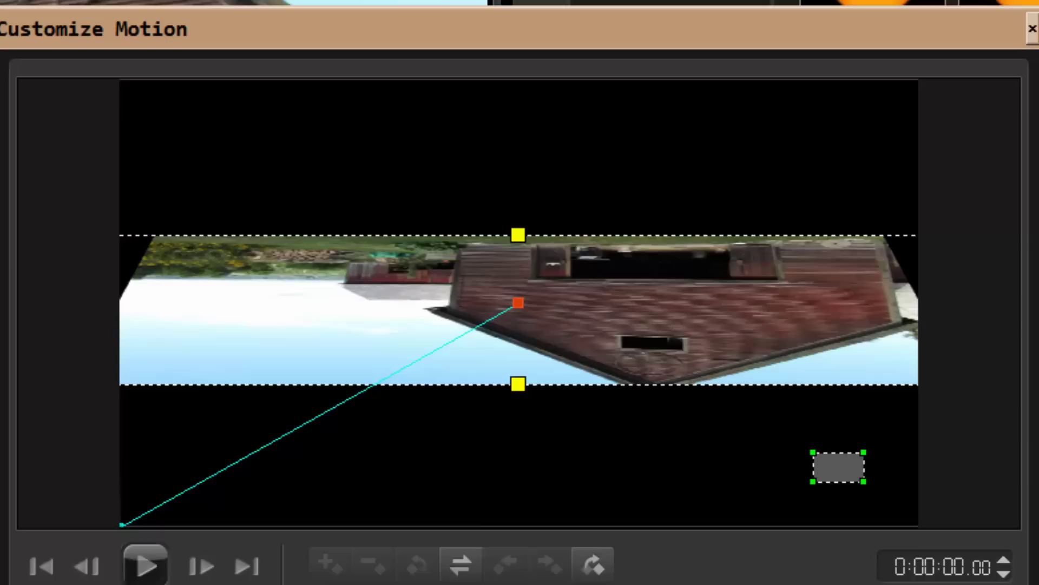
{"action": "key", "text": "Up"}
{"action": "key", "text": "Up"}
{"action": "key", "text": "Up"}
{"action": "key", "text": "Up"}
{"action": "key", "text": "Up"}
{"action": "key", "text": "Up"}
{"action": "key", "text": "Up"}
{"action": "key", "text": "Up"}
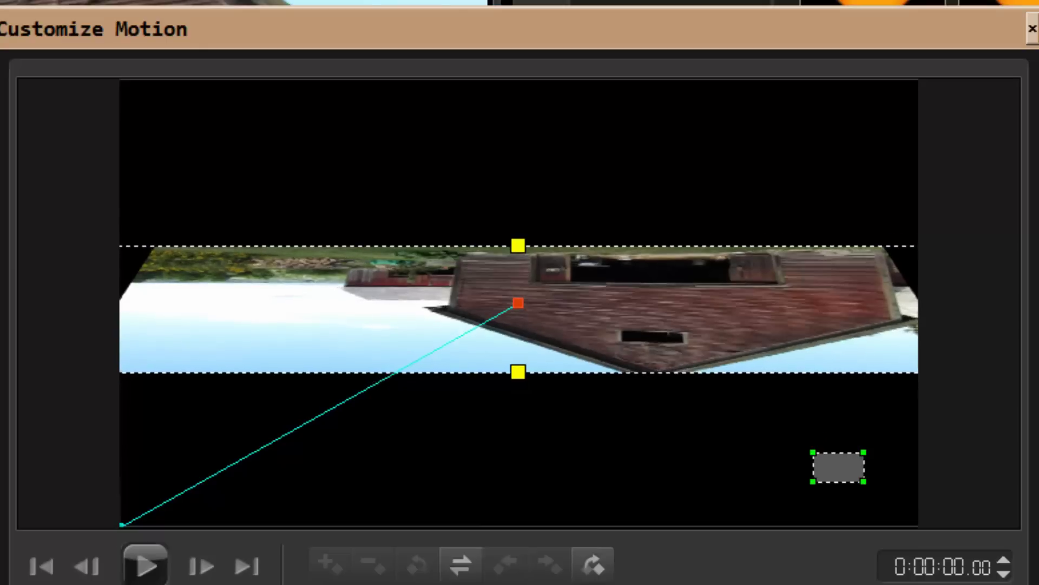
{"action": "key", "text": "Up"}
{"action": "key", "text": "Up"}
{"action": "key", "text": "Up"}
{"action": "key", "text": "Up"}
{"action": "key", "text": "Up"}
{"action": "key", "text": "Up"}
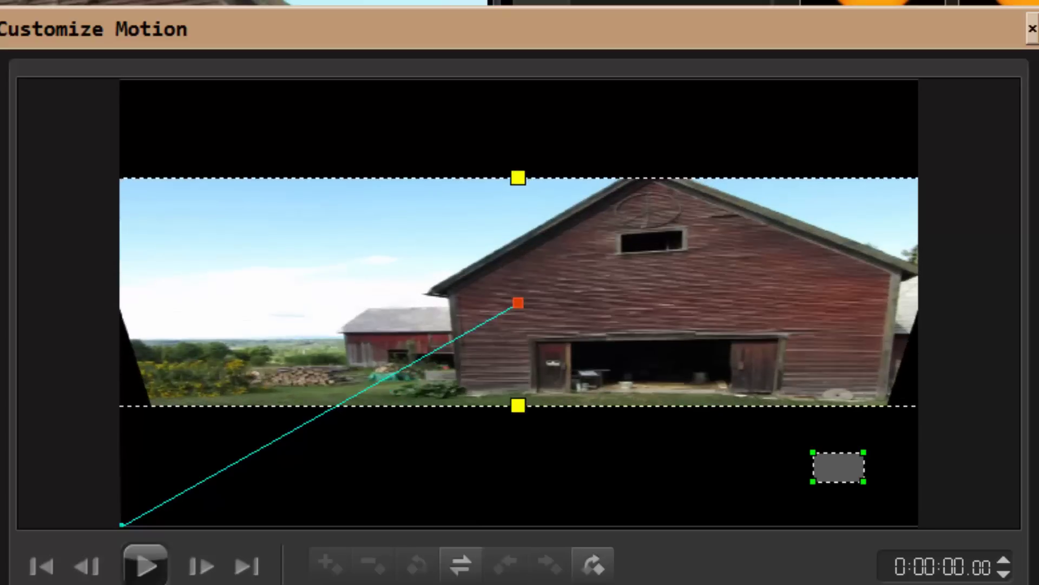
{"action": "key", "text": "Up"}
{"action": "key", "text": "Up"}
{"action": "key", "text": "Up"}
{"action": "key", "text": "Up"}
{"action": "key", "text": "Up"}
{"action": "key", "text": "Up"}
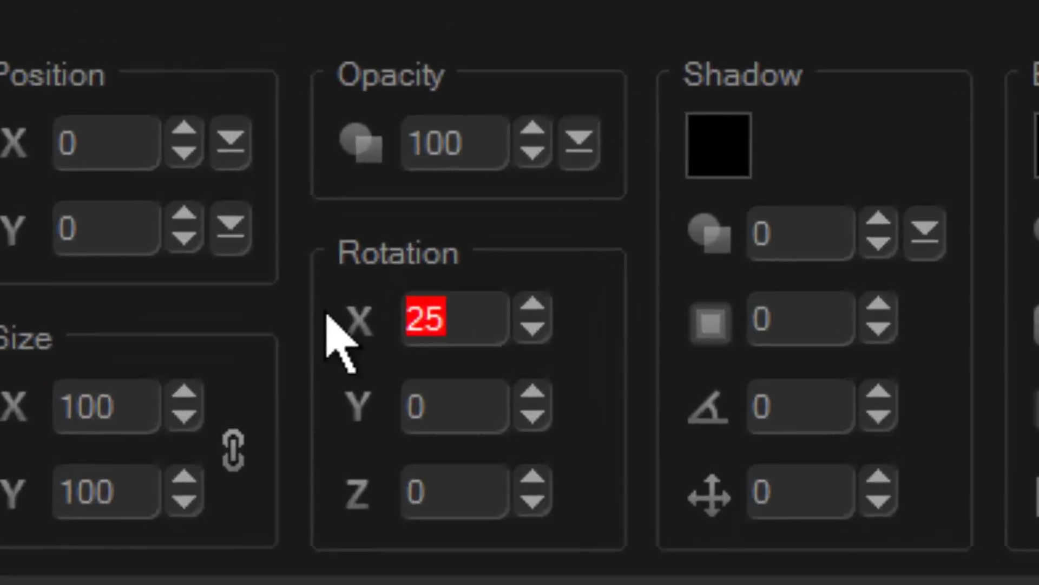
{"action": "type", "text": "0"}
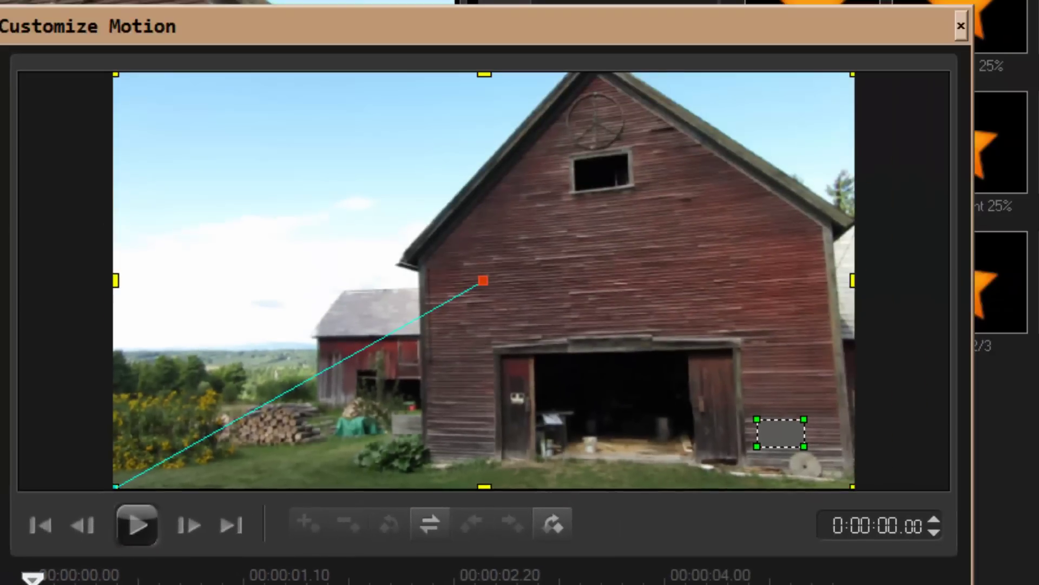
{"action": "key", "text": "Up"}
{"action": "key", "text": "Up"}
{"action": "key", "text": "Up"}
{"action": "key", "text": "Up"}
{"action": "key", "text": "Up"}
{"action": "key", "text": "Up"}
{"action": "key", "text": "Up"}
{"action": "key", "text": "Up"}
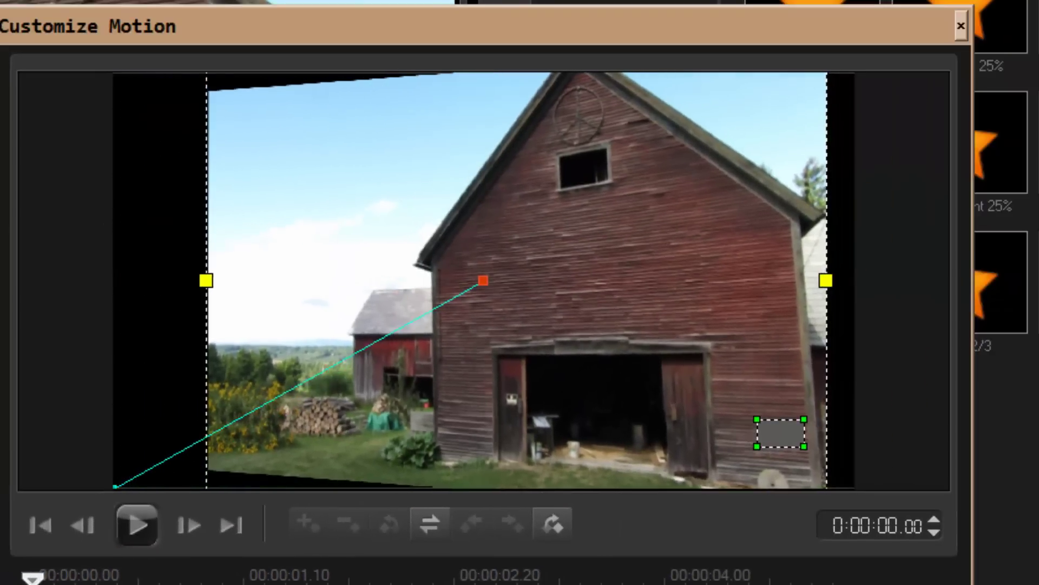
{"action": "key", "text": "Up"}
{"action": "key", "text": "Up"}
{"action": "key", "text": "Up"}
{"action": "key", "text": "Up"}
{"action": "key", "text": "Up"}
{"action": "key", "text": "Up"}
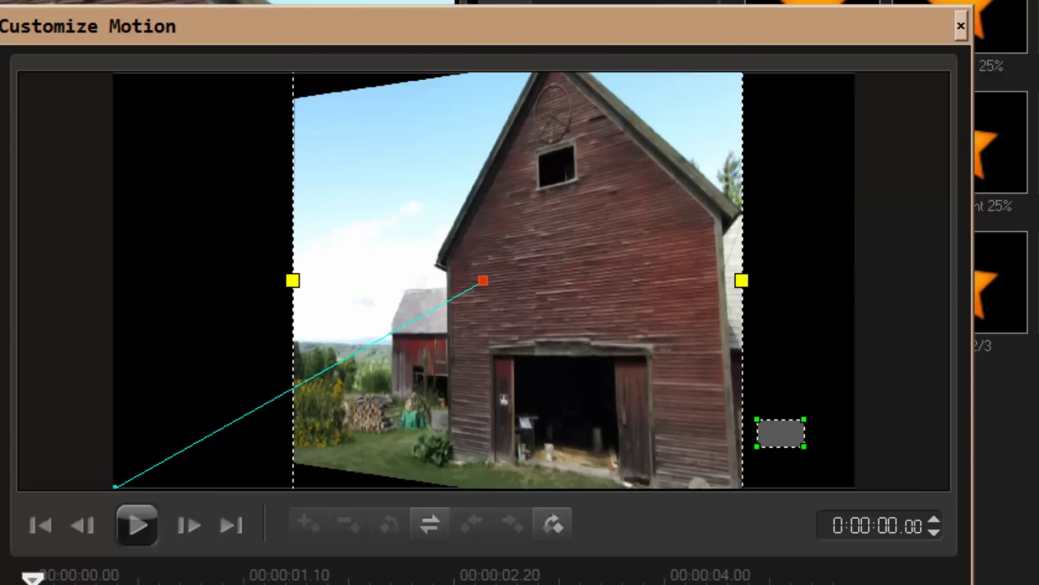
{"action": "key", "text": "Up"}
{"action": "key", "text": "Up"}
{"action": "key", "text": "Up"}
{"action": "key", "text": "Up"}
{"action": "key", "text": "Up"}
{"action": "key", "text": "Up"}
{"action": "key", "text": "Up"}
{"action": "key", "text": "Up"}
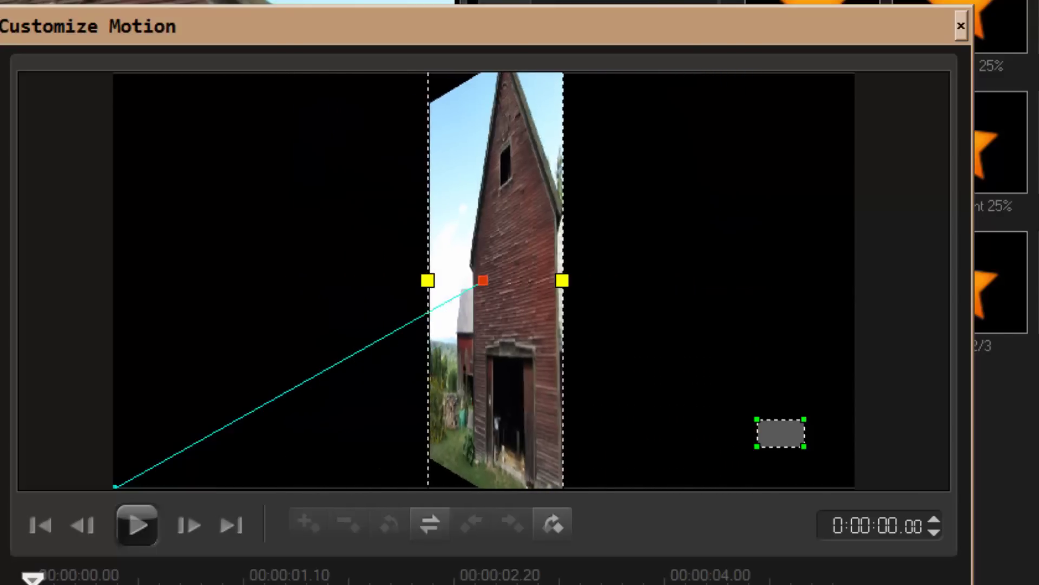
{"action": "key", "text": "Up"}
{"action": "key", "text": "Up"}
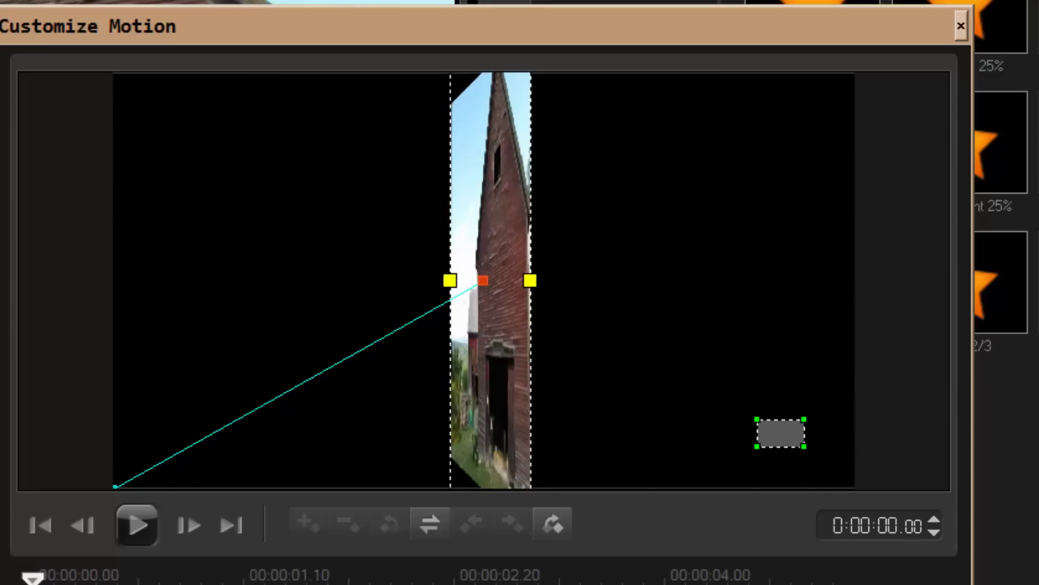
{"action": "key", "text": "Down"}
{"action": "key", "text": "Down"}
{"action": "key", "text": "Down"}
{"action": "key", "text": "Down"}
{"action": "key", "text": "Down"}
{"action": "key", "text": "Down"}
{"action": "key", "text": "Down"}
{"action": "key", "text": "Down"}
{"action": "key", "text": "Down"}
{"action": "key", "text": "Down"}
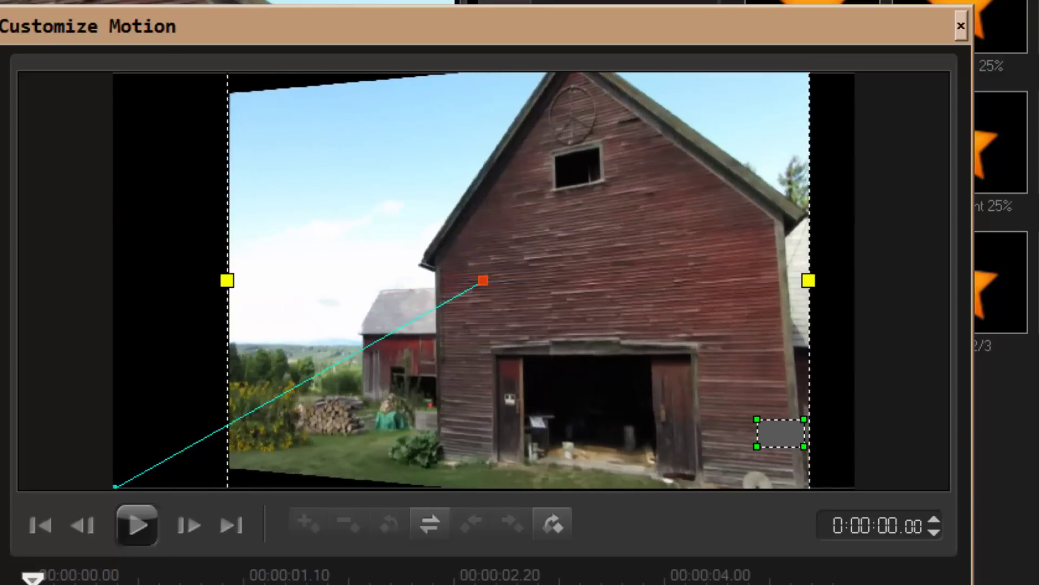
{"action": "key", "text": "Down"}
{"action": "key", "text": "Down"}
{"action": "key", "text": "Down"}
{"action": "key", "text": "Down"}
{"action": "key", "text": "Down"}
{"action": "key", "text": "Down"}
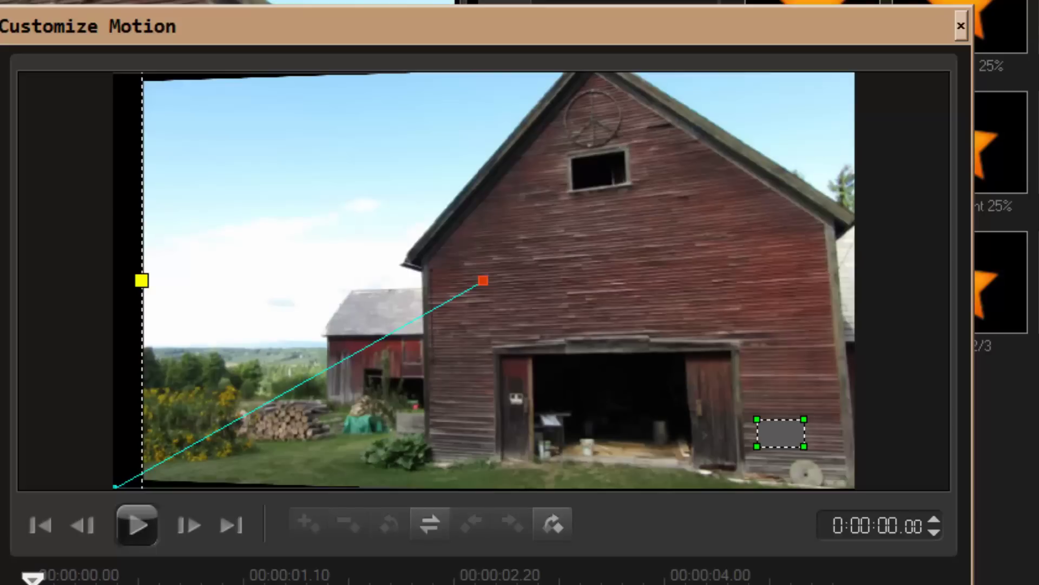
{"action": "key", "text": "Down"}
{"action": "key", "text": "Down"}
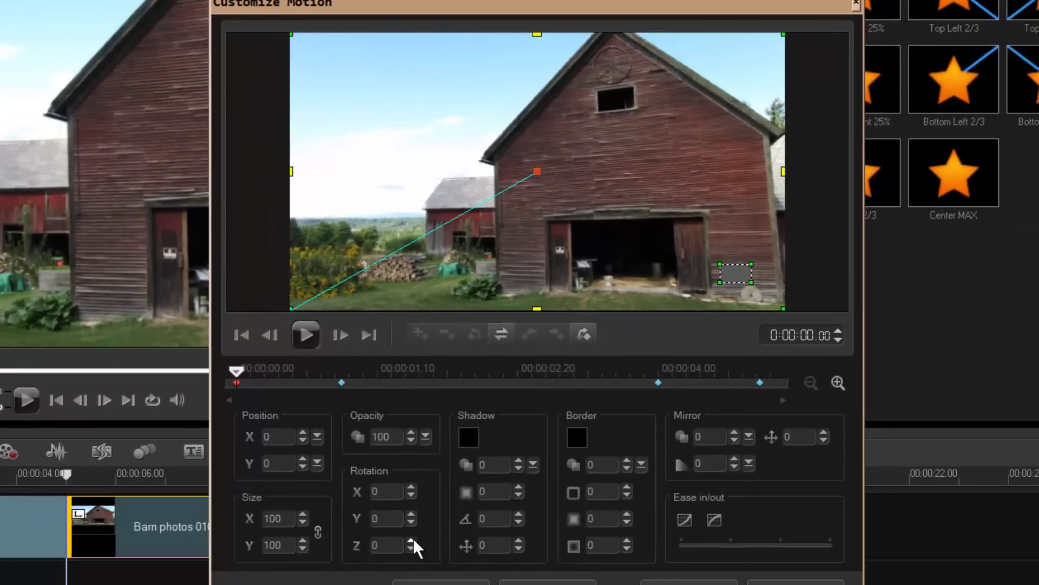
Set the size to 265, frame the barn's peak and window, and fine-tune the Z tilt
{"action": "left_click", "coordinate": [414, 539]}
{"action": "left_click", "coordinate": [414, 538]}
{"action": "left_click", "coordinate": [414, 538]}
{"action": "left_click", "coordinate": [414, 538]}
{"action": "left_click", "coordinate": [414, 539]}
{"action": "left_click_drag", "start_coordinate": [414, 538], "coordinate": [411, 548]}
{"action": "double_click", "coordinate": [286, 514]}
{"action": "type", "text": "265"}
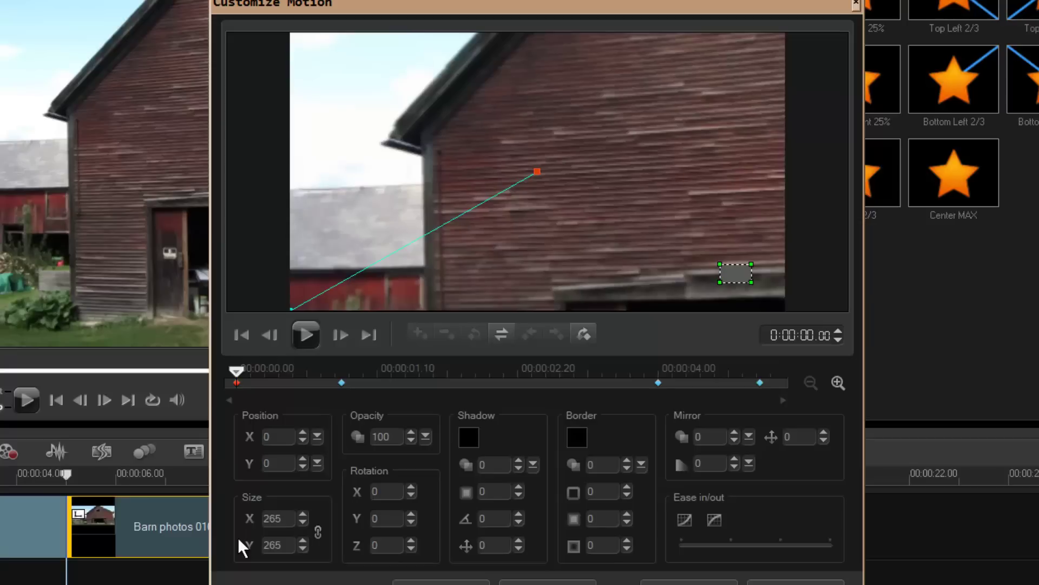
{"action": "left_click_drag", "start_coordinate": [730, 157], "coordinate": [609, 250]}
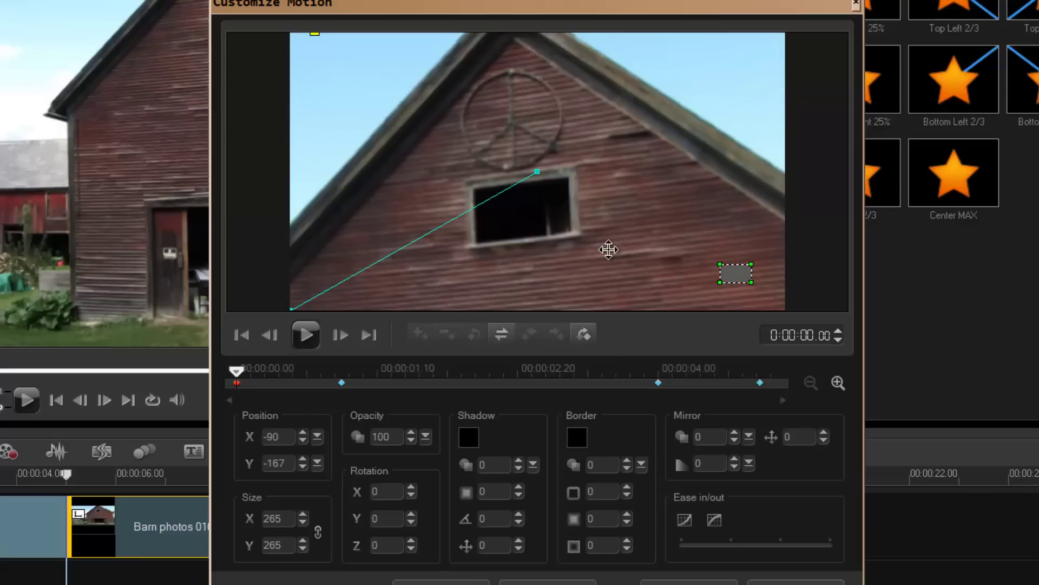
{"action": "left_click", "coordinate": [410, 548]}
{"action": "left_click", "coordinate": [411, 548]}
{"action": "left_click", "coordinate": [410, 548]}
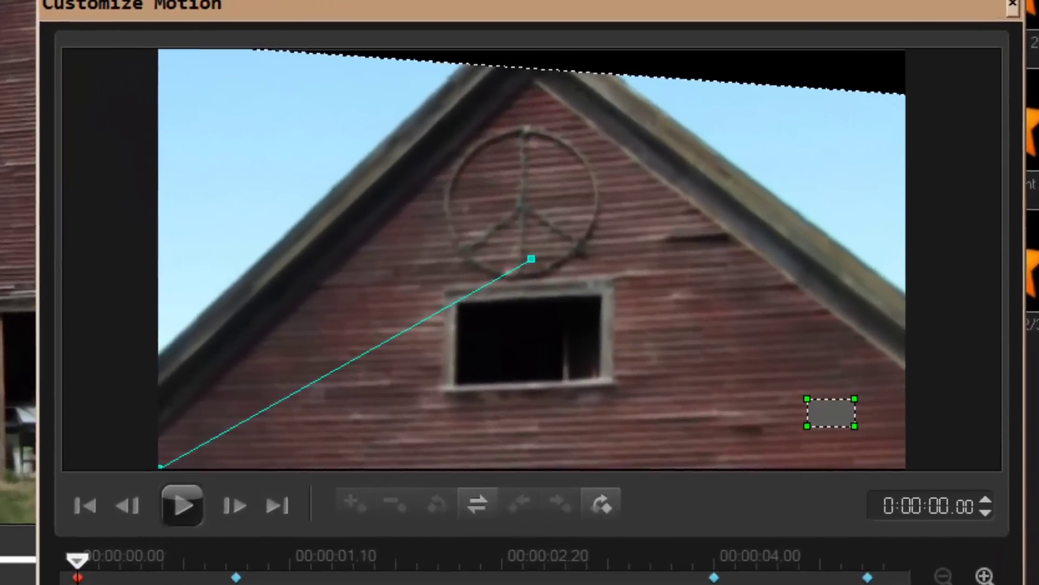
{"action": "key", "text": "Down"}
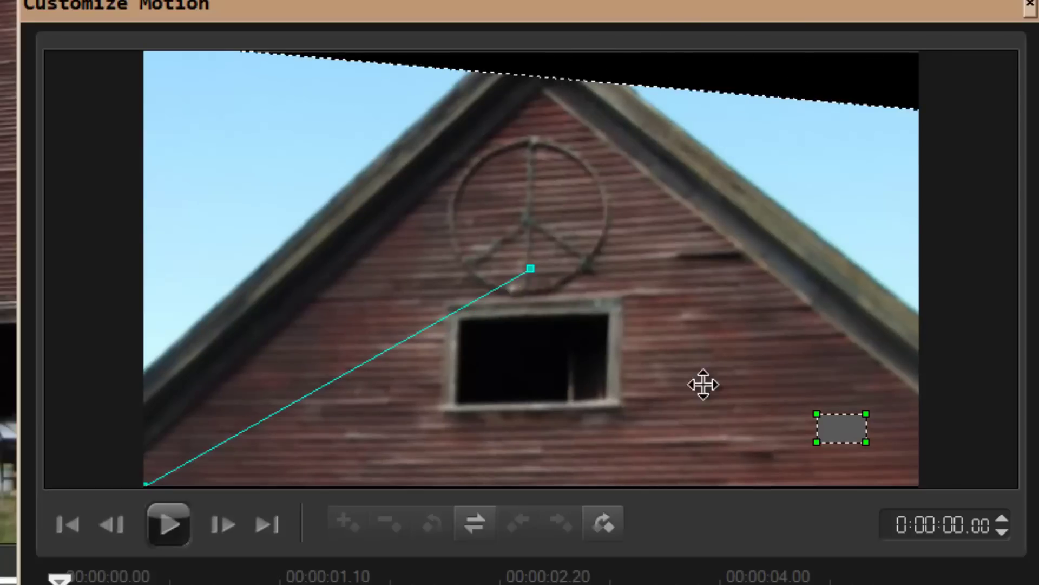
{"action": "left_click_drag", "start_coordinate": [531, 390], "coordinate": [536, 336]}
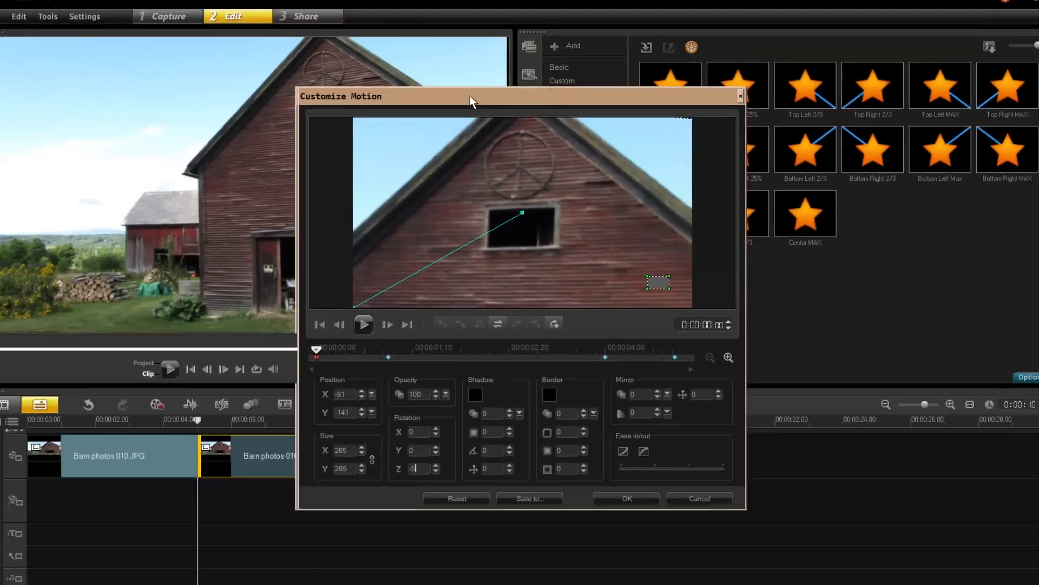
Move the motion dialog aside, copy this keyframe to all keyframes, and click OK
{"action": "left_click_drag", "start_coordinate": [422, 5], "coordinate": [767, 0]}
{"action": "left_click_drag", "start_coordinate": [614, 82], "coordinate": [667, 73]}
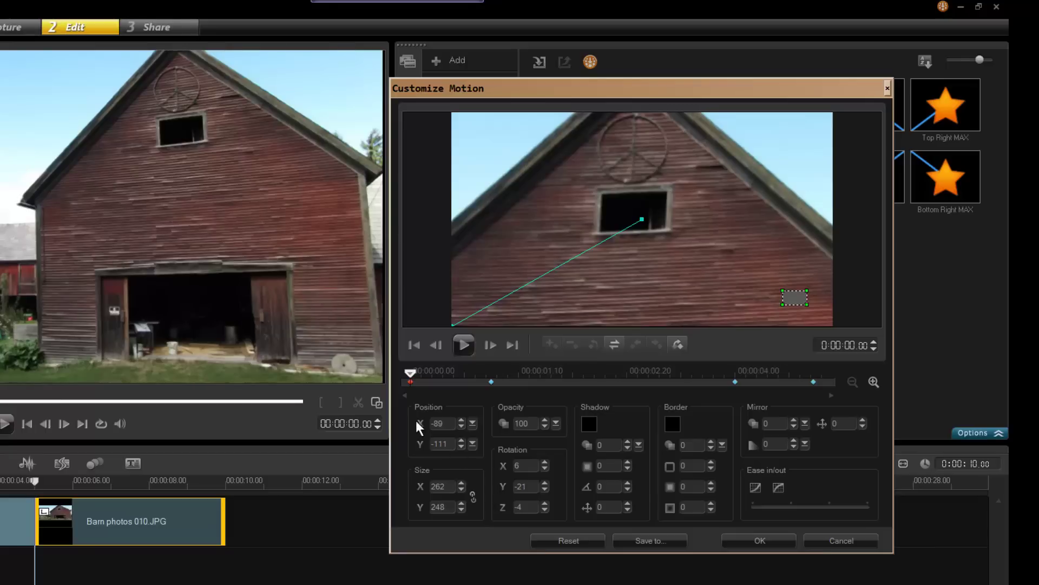
{"action": "right_click", "coordinate": [410, 384]}
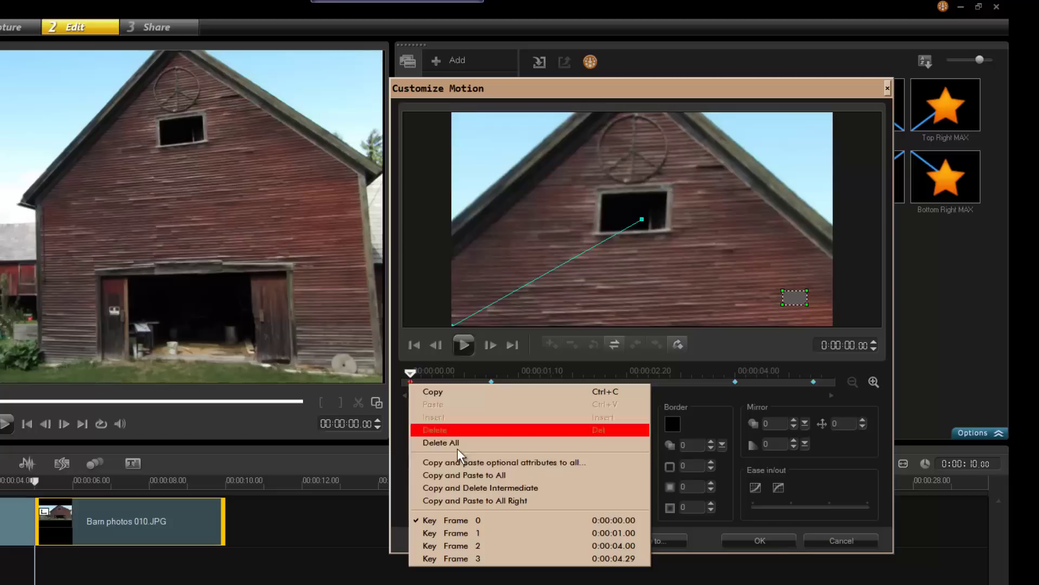
{"action": "left_click", "coordinate": [453, 475]}
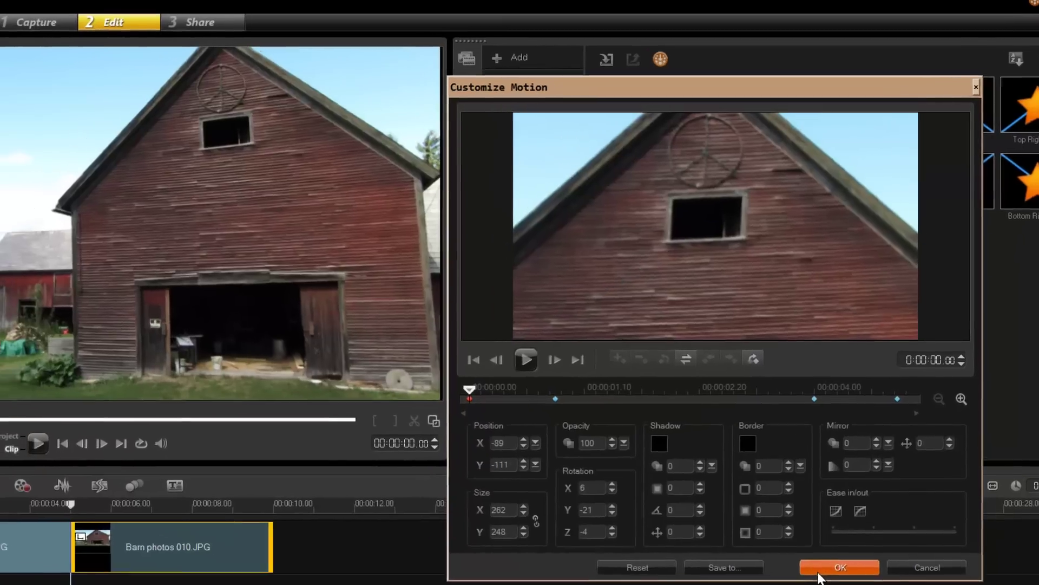
{"action": "left_click", "coordinate": [738, 544]}
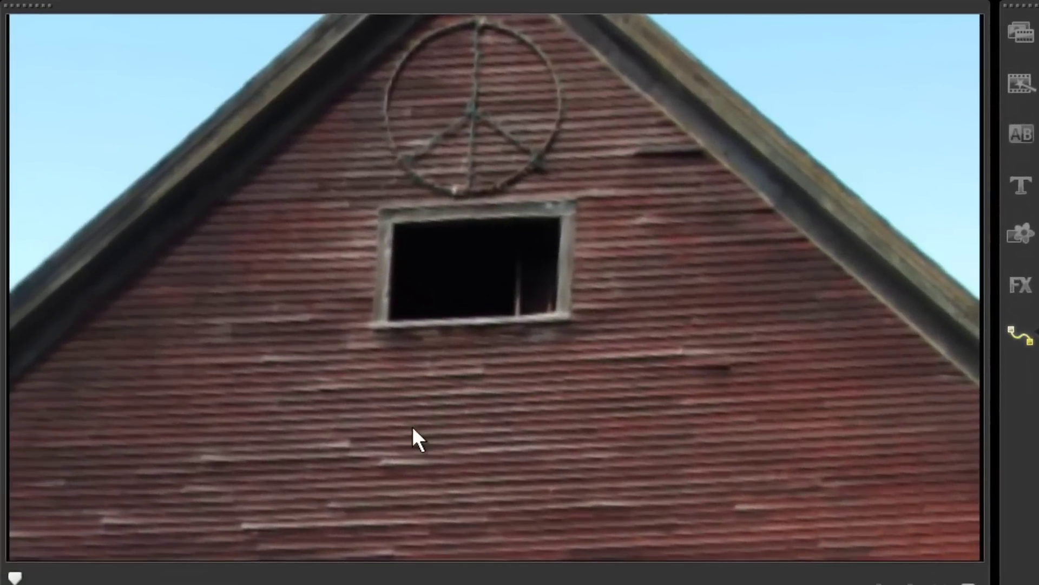
Scrub partway into the zoom tut4.jpg clip to preview the four-photo collage
{"action": "left_click", "coordinate": [228, 577]}
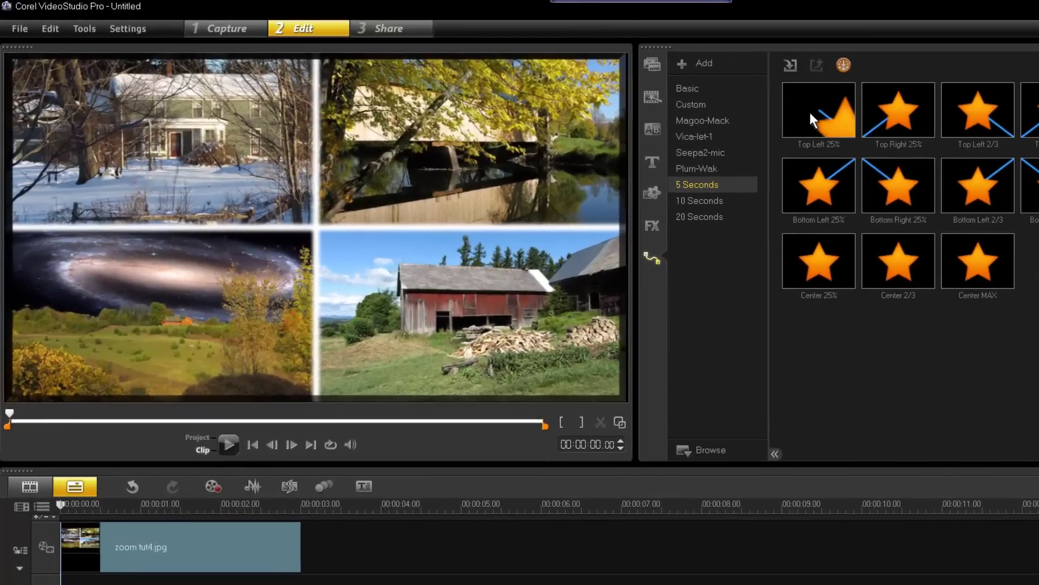
Apply the Top Left 25% motion to the collage clip
{"action": "left_click_drag", "start_coordinate": [809, 109], "coordinate": [134, 548]}
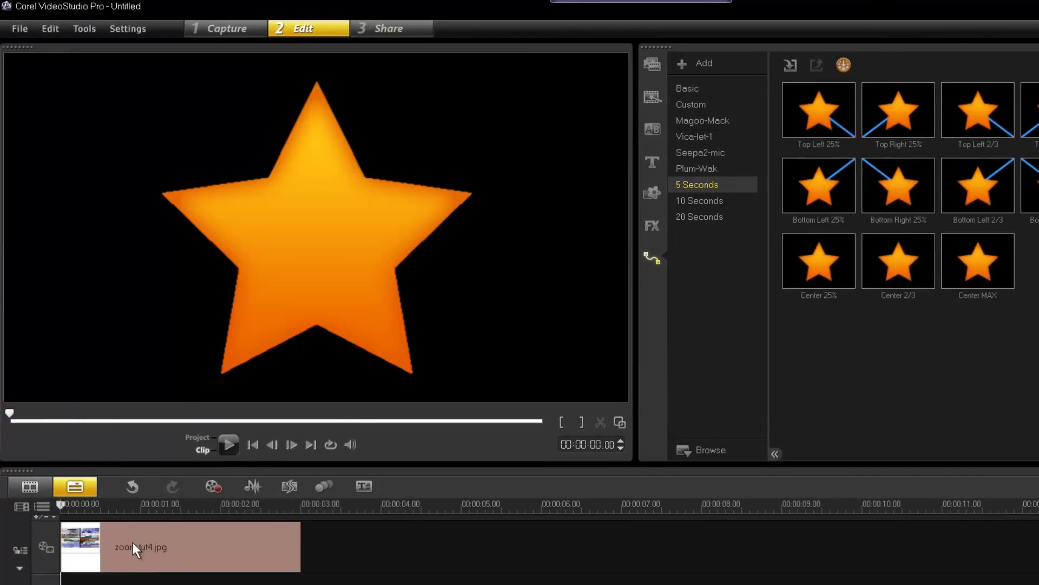
{"action": "right_click", "coordinate": [140, 547]}
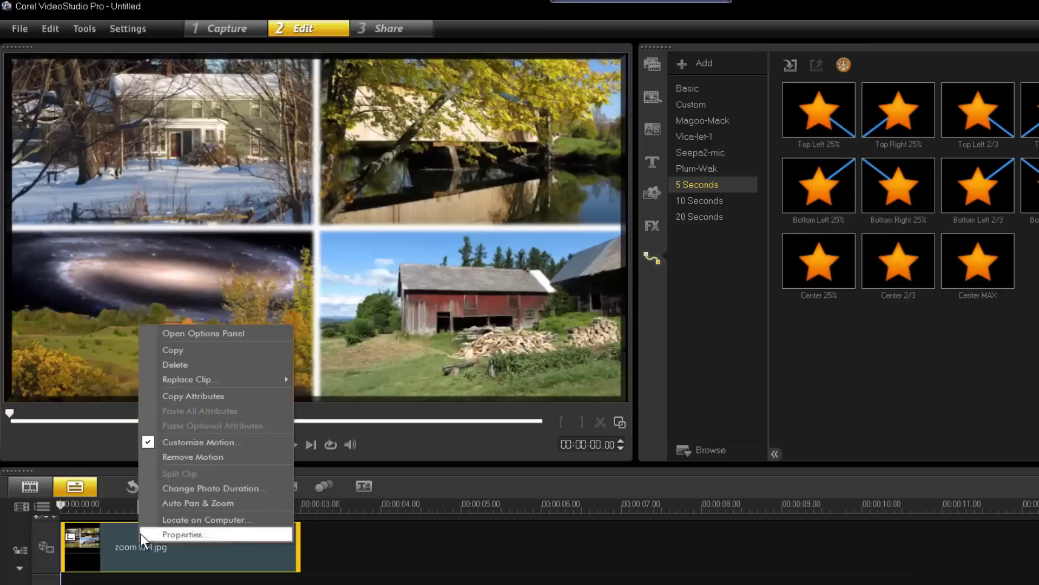
{"action": "left_click", "coordinate": [171, 444]}
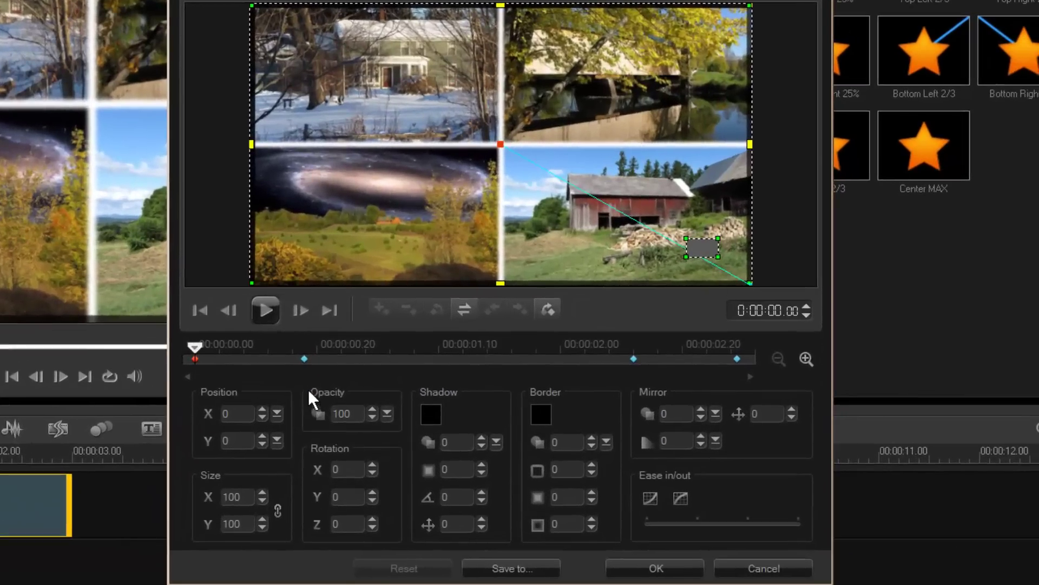
Set the 00:00:00.20 keyframe to size 255 at position 104, -144 on the snowy house
{"action": "left_click", "coordinate": [353, 377]}
{"action": "left_click", "coordinate": [305, 360]}
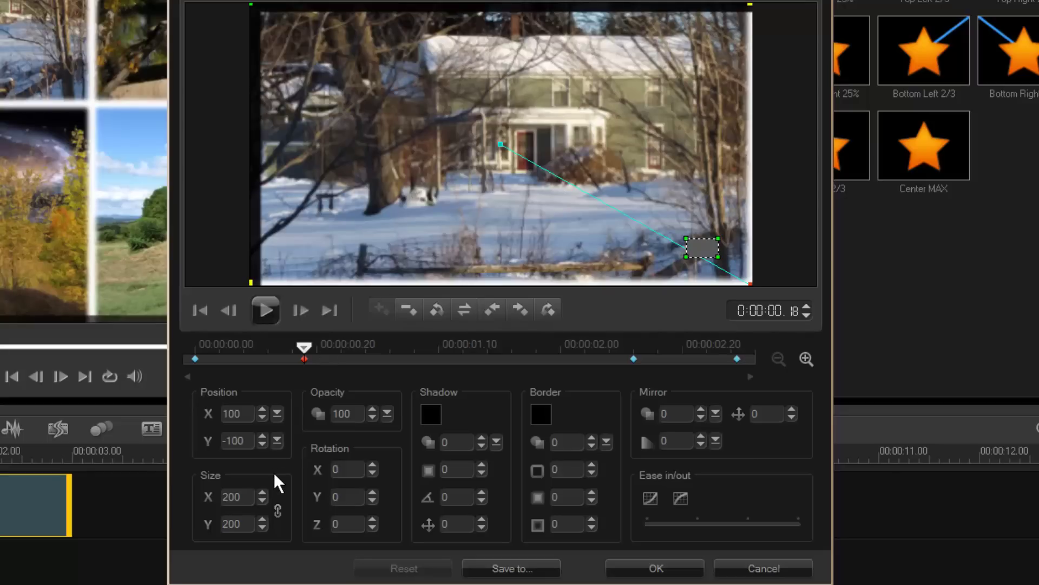
{"action": "left_click_drag", "start_coordinate": [264, 489], "coordinate": [264, 490]}
{"action": "left_click_drag", "start_coordinate": [484, 129], "coordinate": [509, 172]}
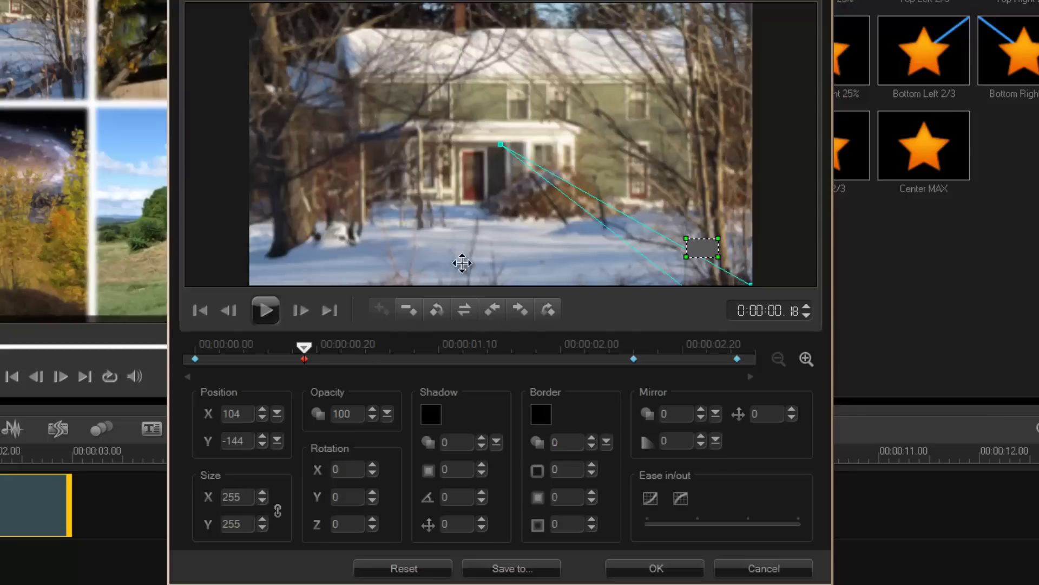
Paste the house framing to all keyframes to the right, confirm the motion, and copy the clip
{"action": "right_click", "coordinate": [305, 361]}
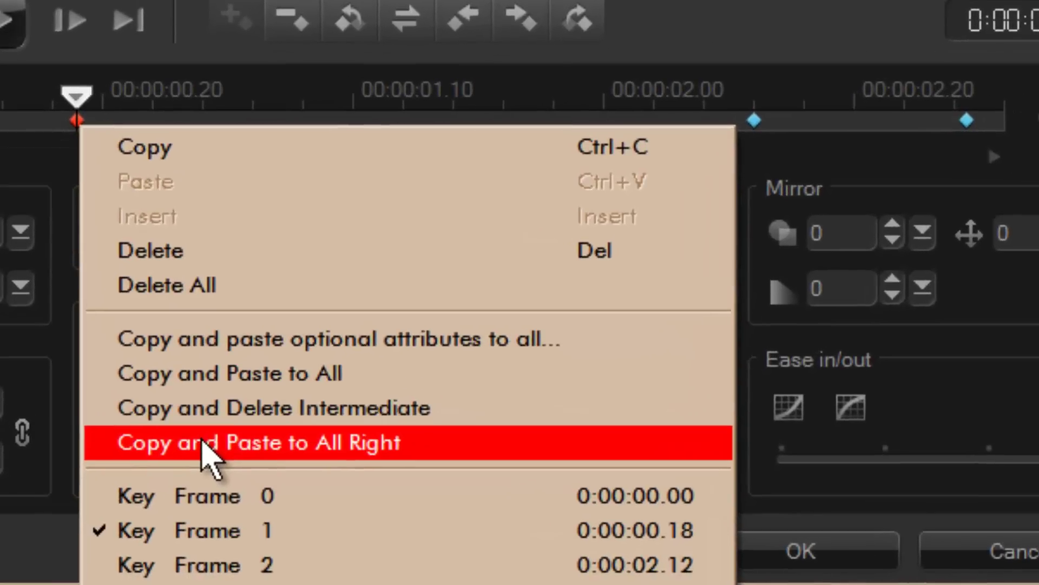
{"action": "left_click", "coordinate": [343, 509]}
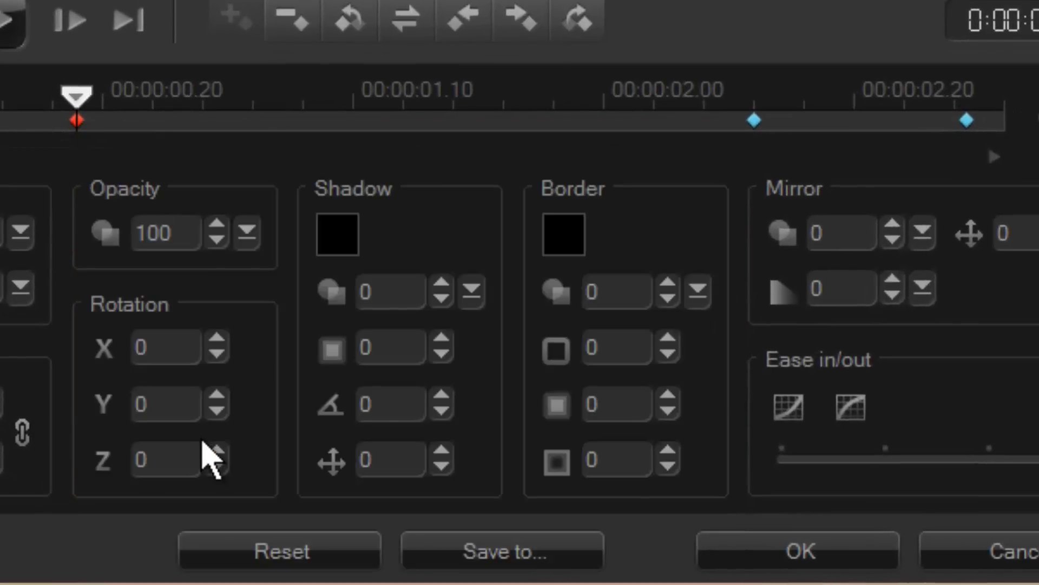
{"action": "left_click", "coordinate": [800, 558]}
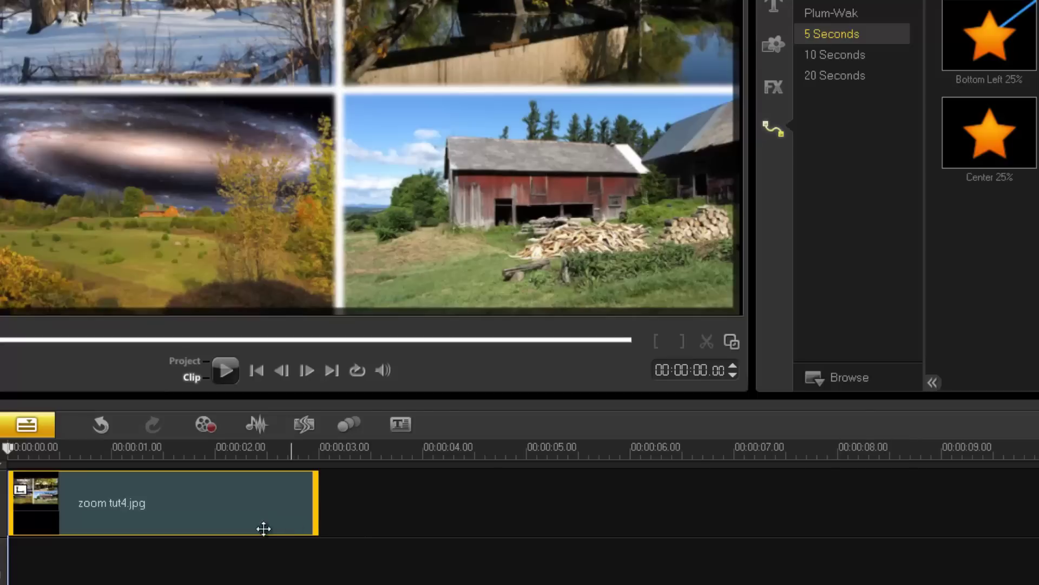
{"action": "right_click", "coordinate": [181, 508]}
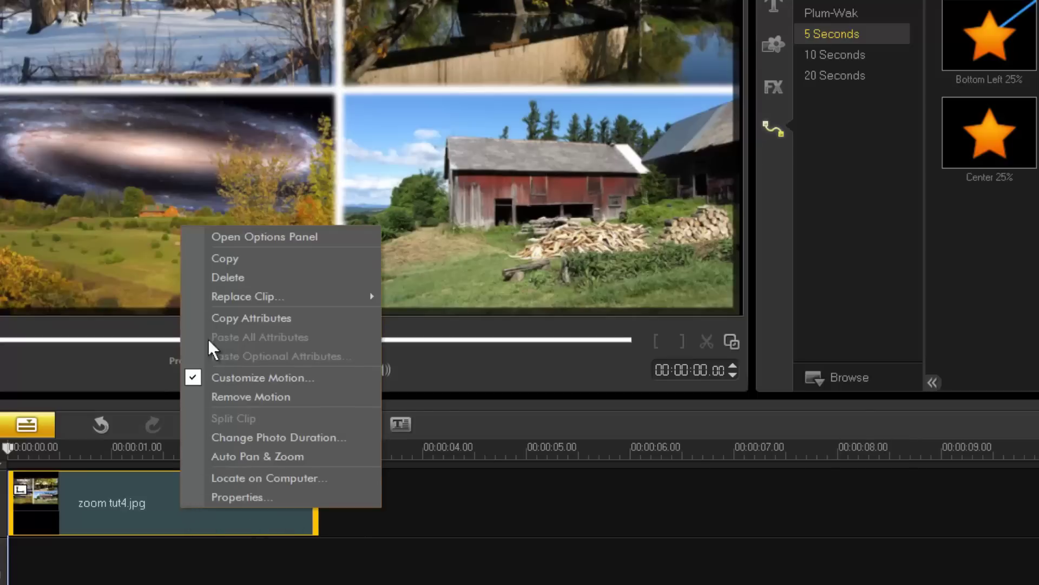
{"action": "left_click", "coordinate": [228, 259]}
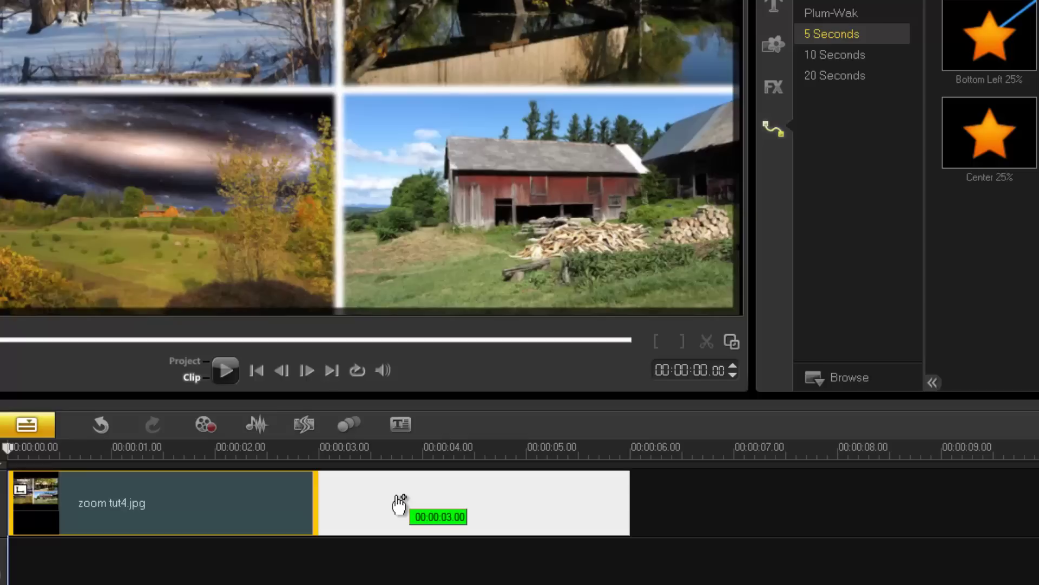
Paste a second collage clip after the first and reverse its keyframes to open on the house
{"action": "left_click", "coordinate": [396, 495]}
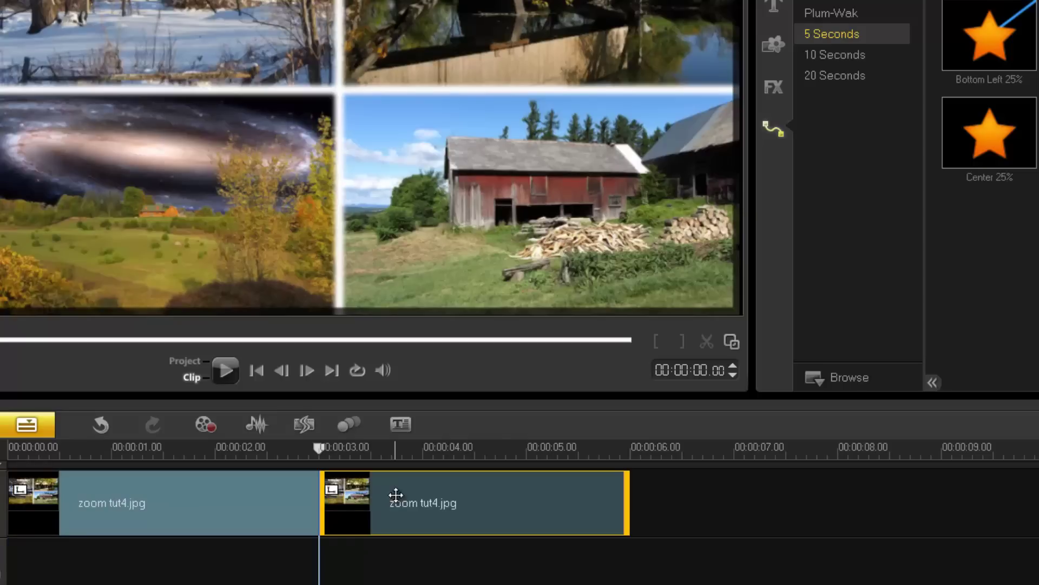
{"action": "right_click", "coordinate": [396, 494]}
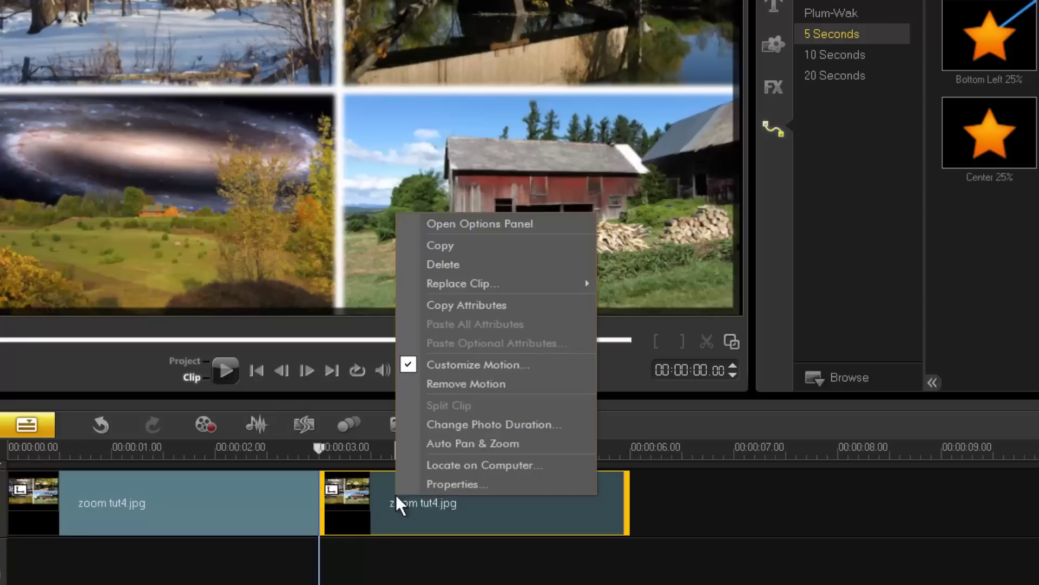
{"action": "left_click", "coordinate": [466, 370]}
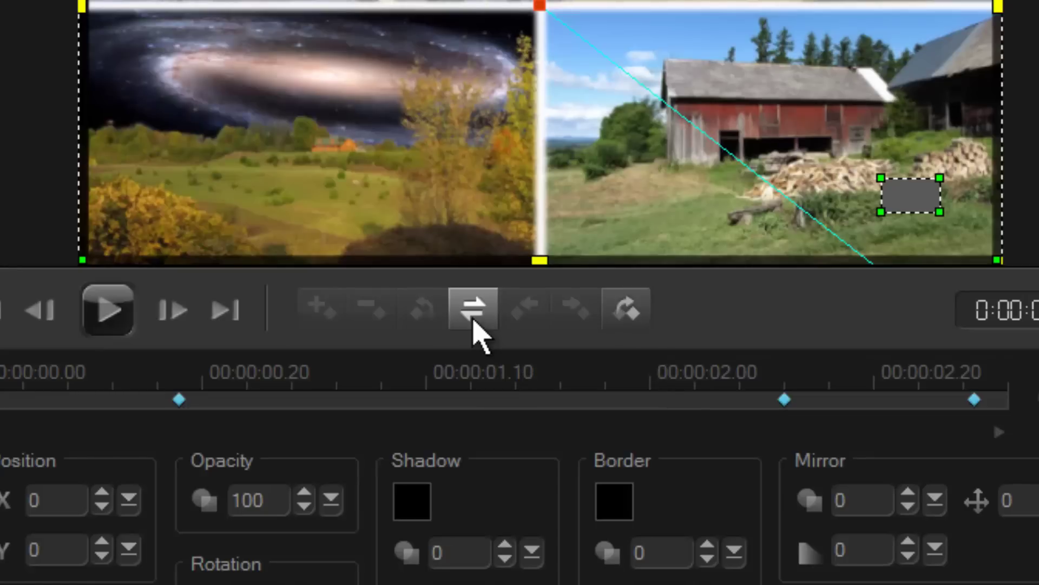
{"action": "left_click", "coordinate": [474, 321]}
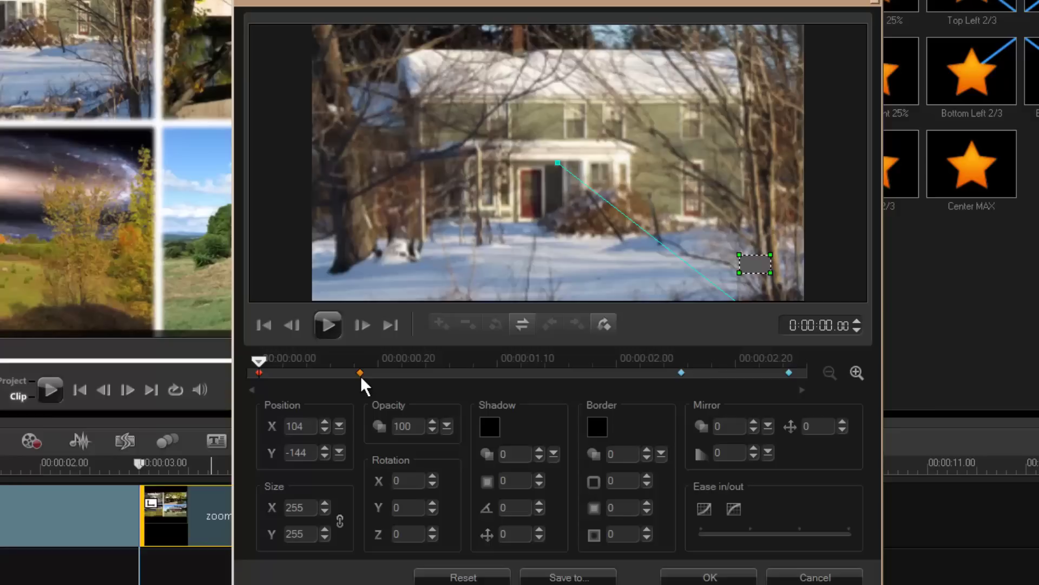
Frame the covered bridge at size 290 on the 0:00:00.17 keyframe and paste it to all later keyframes
{"action": "left_click", "coordinate": [360, 373]}
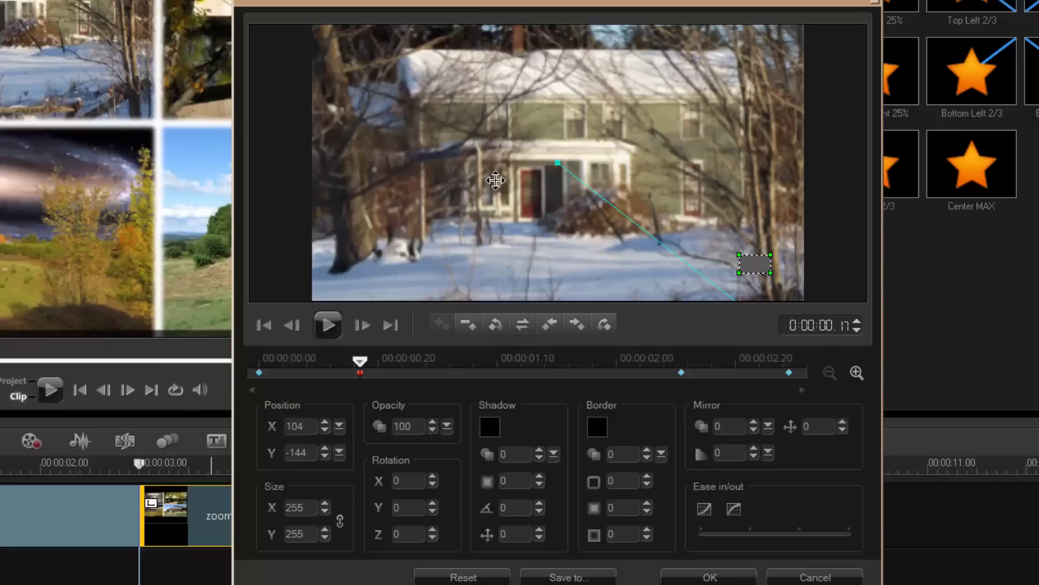
{"action": "left_click_drag", "start_coordinate": [505, 5], "coordinate": [759, 86]}
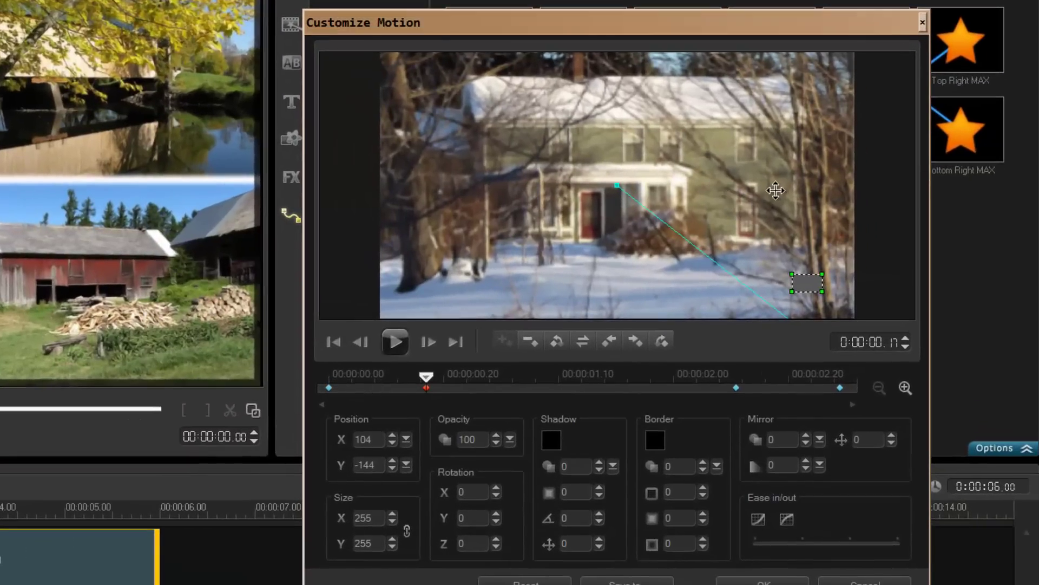
{"action": "left_click_drag", "start_coordinate": [775, 190], "coordinate": [506, 198]}
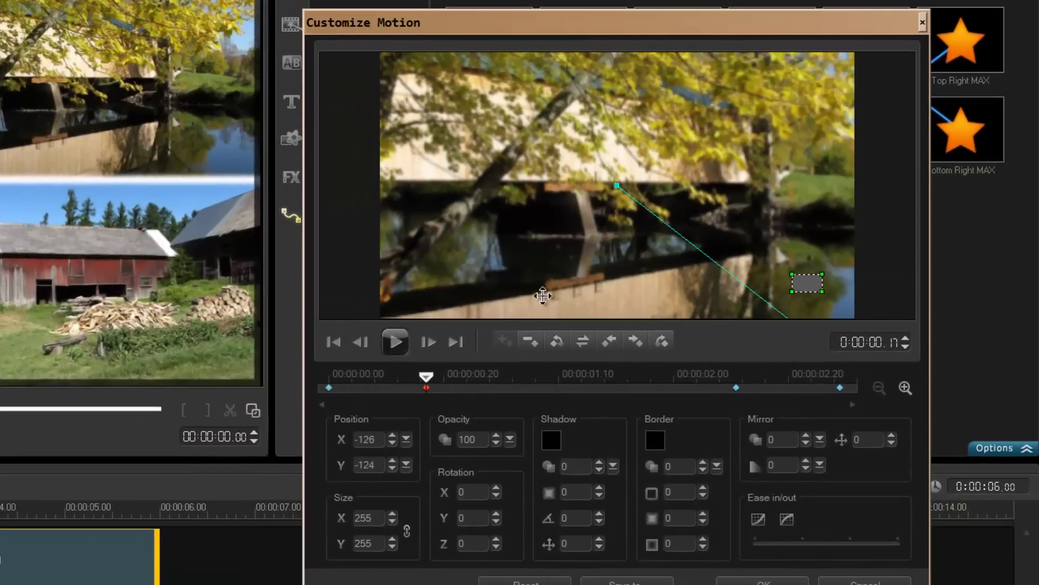
{"action": "left_click", "coordinate": [393, 514]}
{"action": "left_click", "coordinate": [393, 514]}
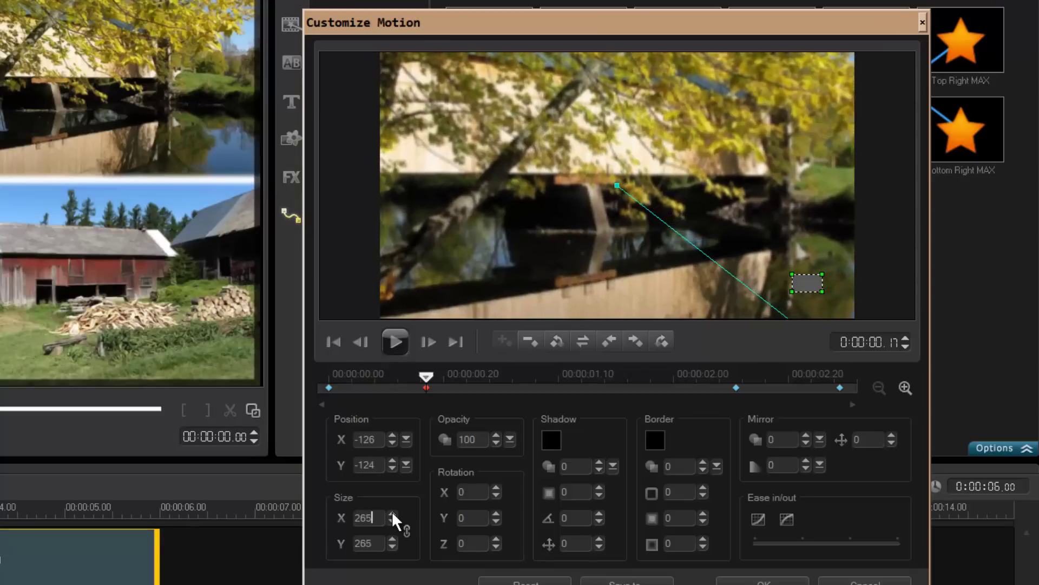
{"action": "left_click_drag", "start_coordinate": [663, 262], "coordinate": [654, 234]}
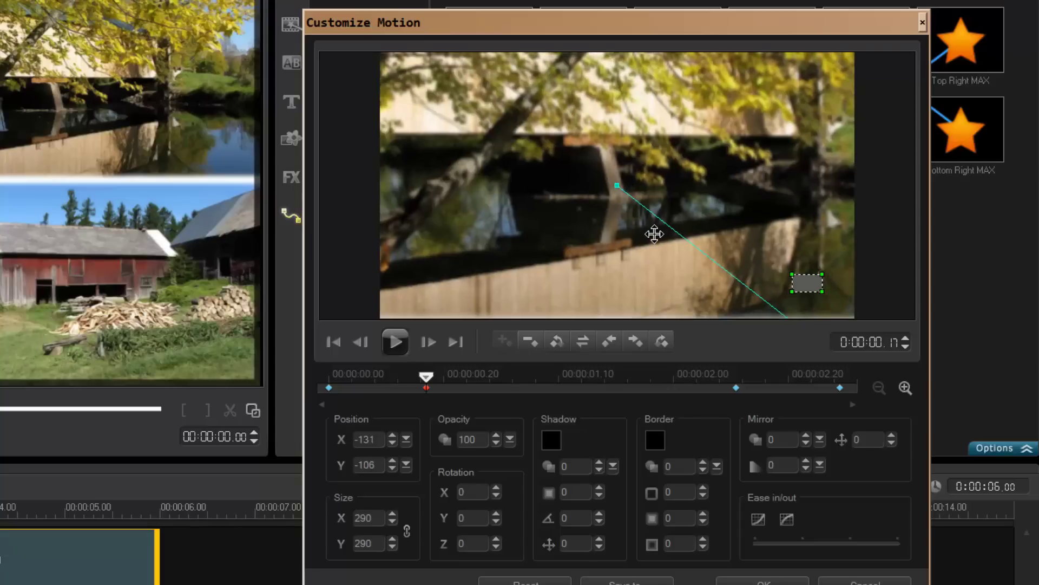
{"action": "right_click", "coordinate": [425, 386]}
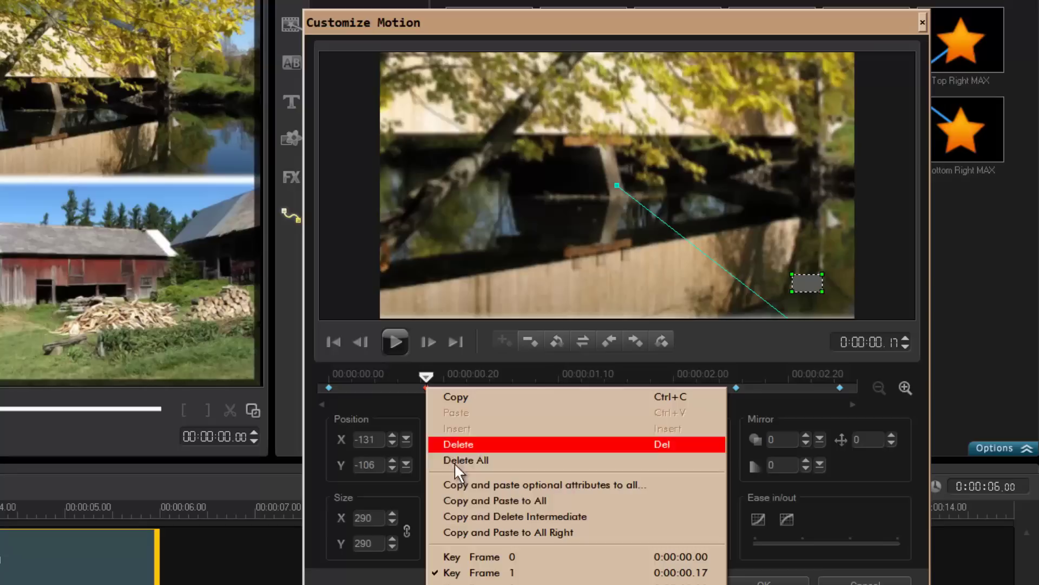
{"action": "left_click", "coordinate": [476, 529]}
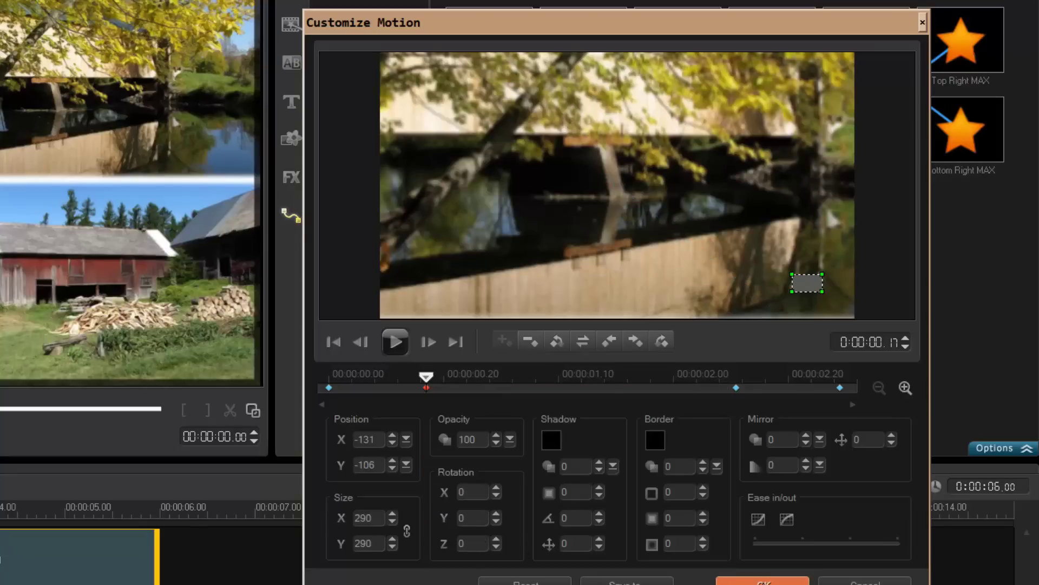
Confirm the bridge motion, paste a copy of the second clip at 00:00:06.00, and open its Customize Motion
{"action": "left_click", "coordinate": [763, 581]}
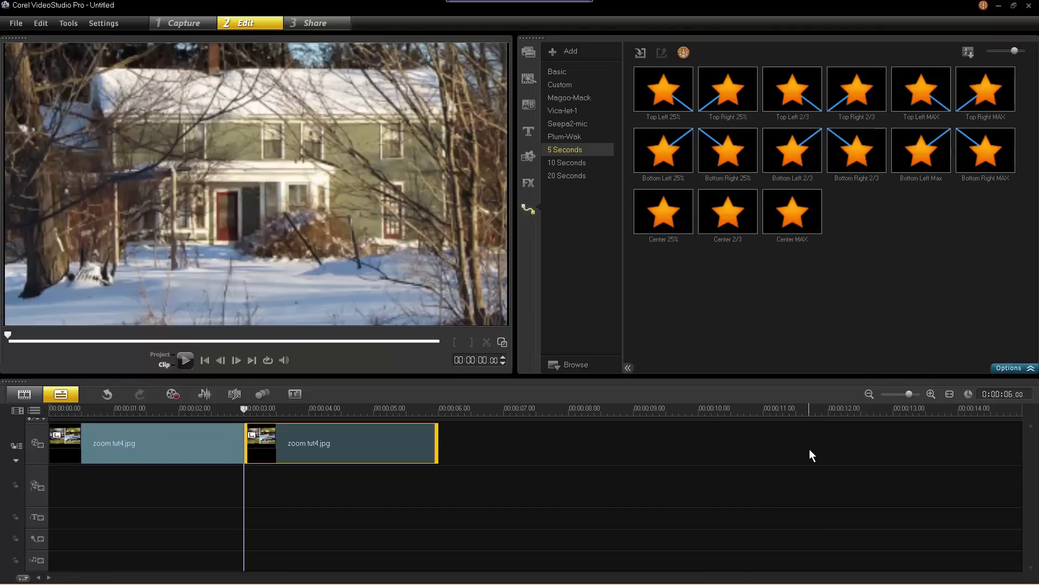
{"action": "right_click", "coordinate": [349, 450]}
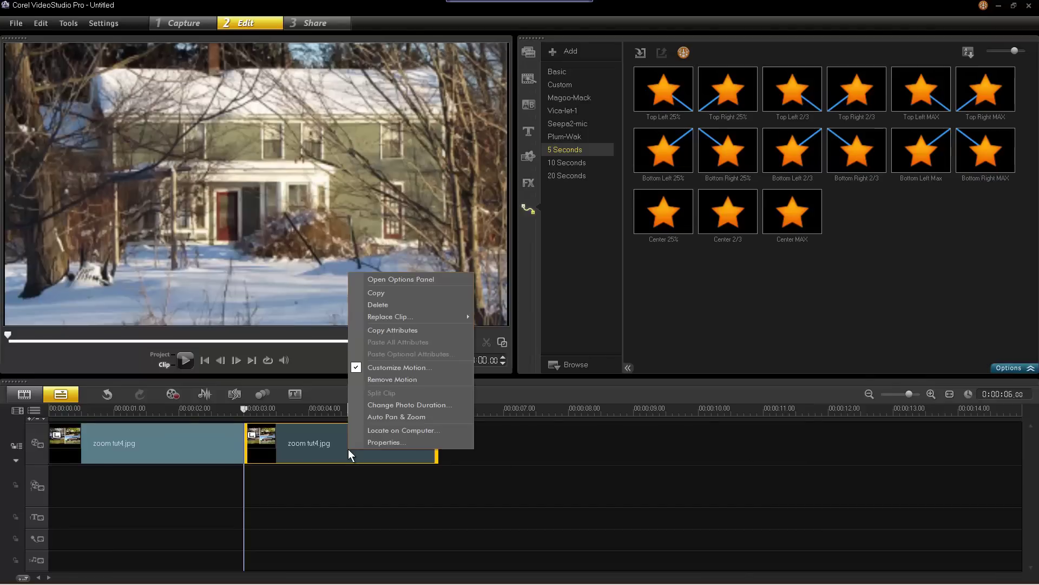
{"action": "left_click", "coordinate": [375, 293]}
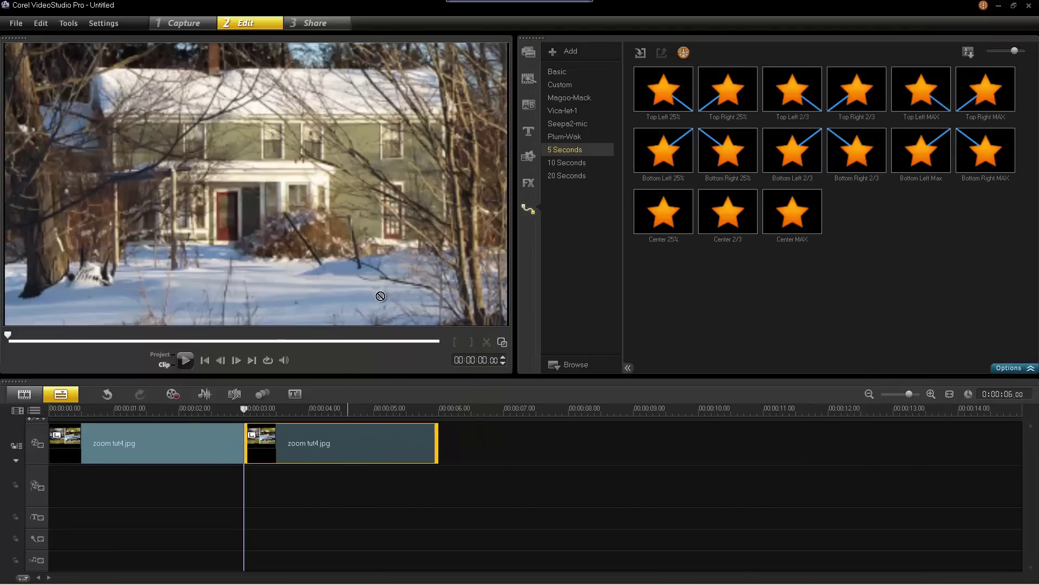
{"action": "left_click", "coordinate": [464, 442]}
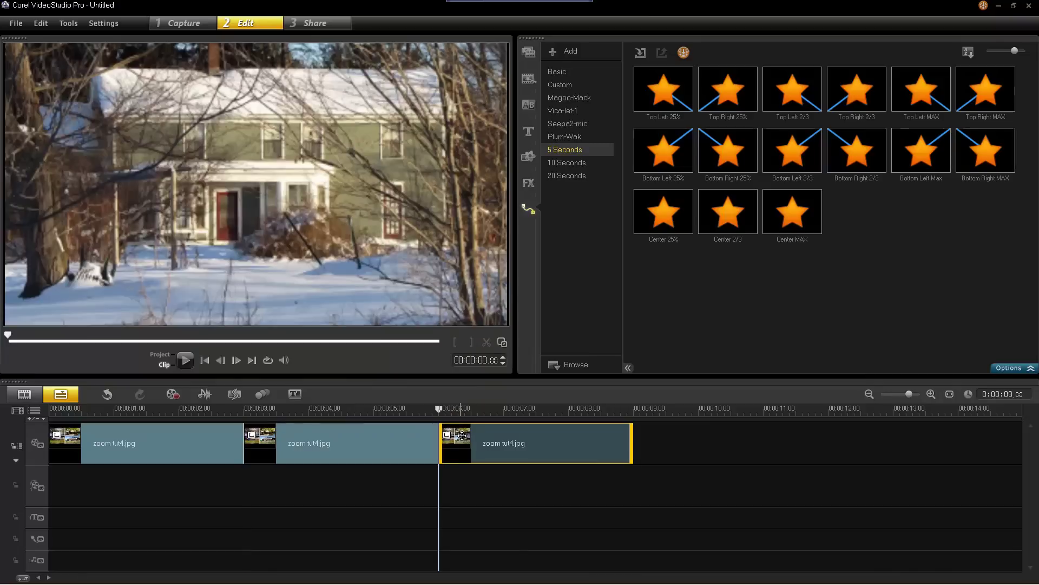
{"action": "right_click", "coordinate": [493, 444]}
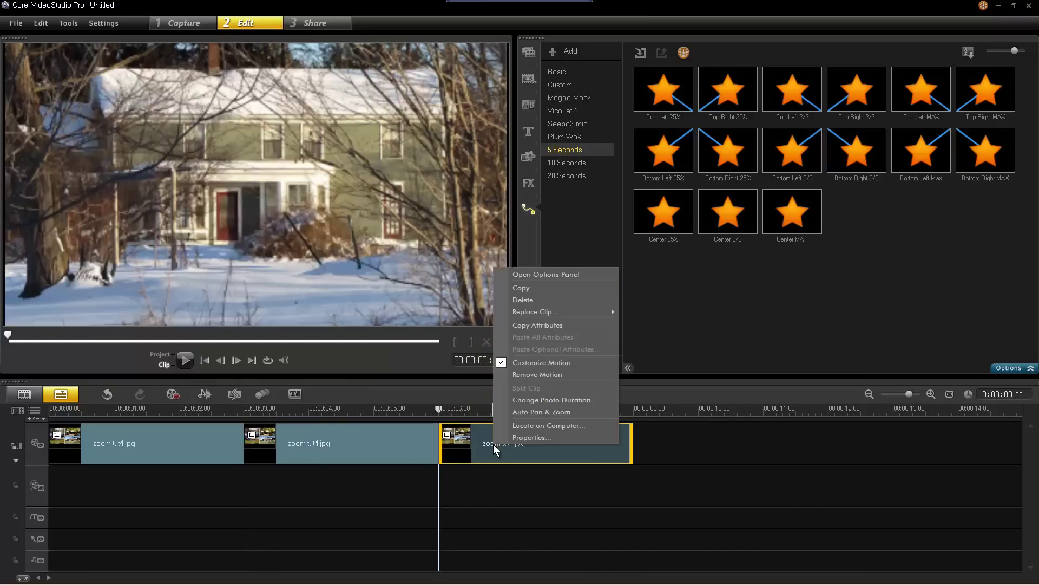
{"action": "left_click", "coordinate": [537, 363]}
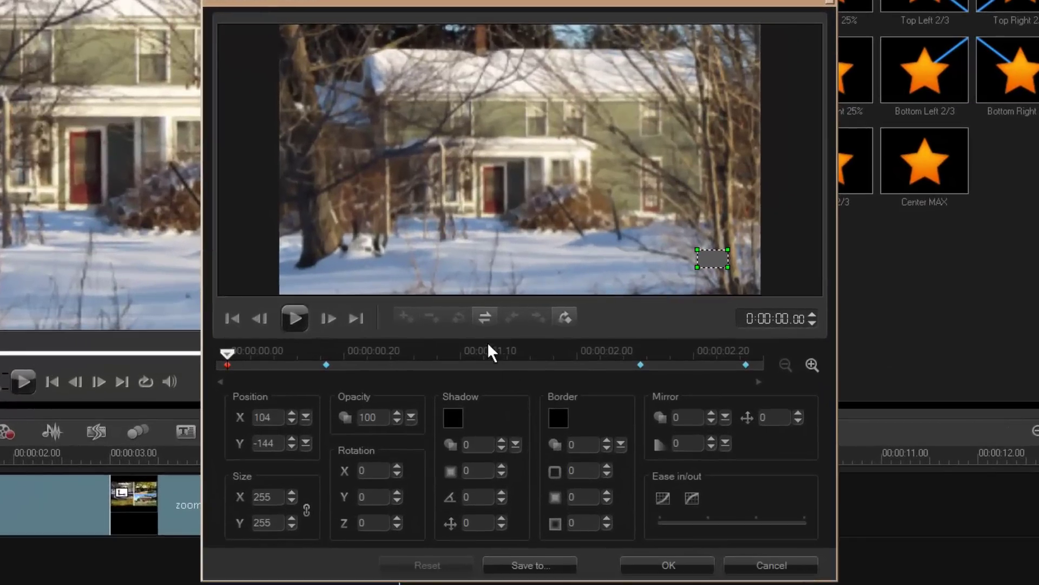
Reverse the third clip's keyframes and pan its 0:00:00.17 keyframe onto the galaxy at position 128, 113
{"action": "left_click", "coordinate": [484, 319]}
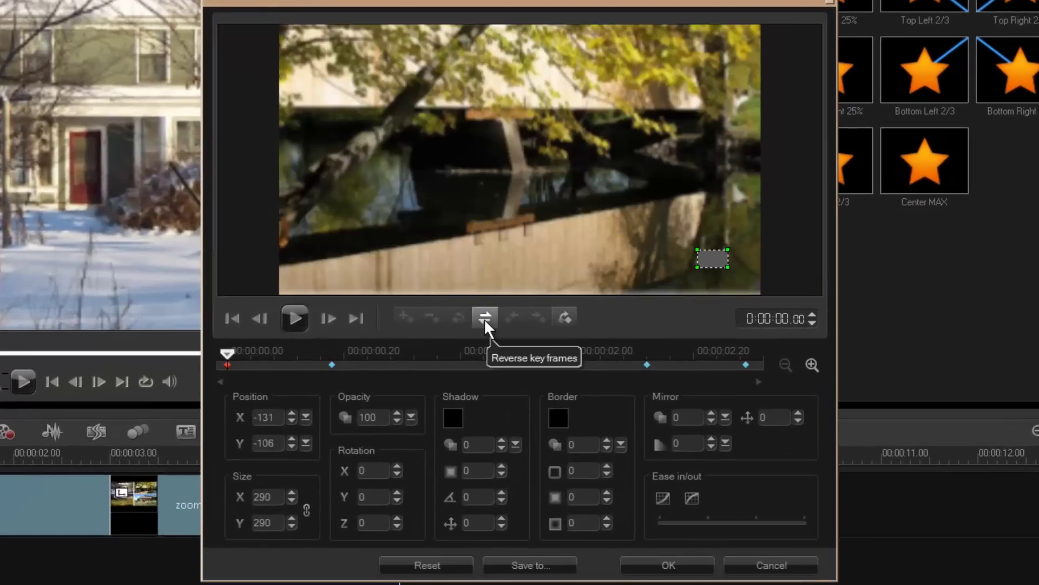
{"action": "left_click", "coordinate": [514, 174]}
{"action": "left_click", "coordinate": [332, 365]}
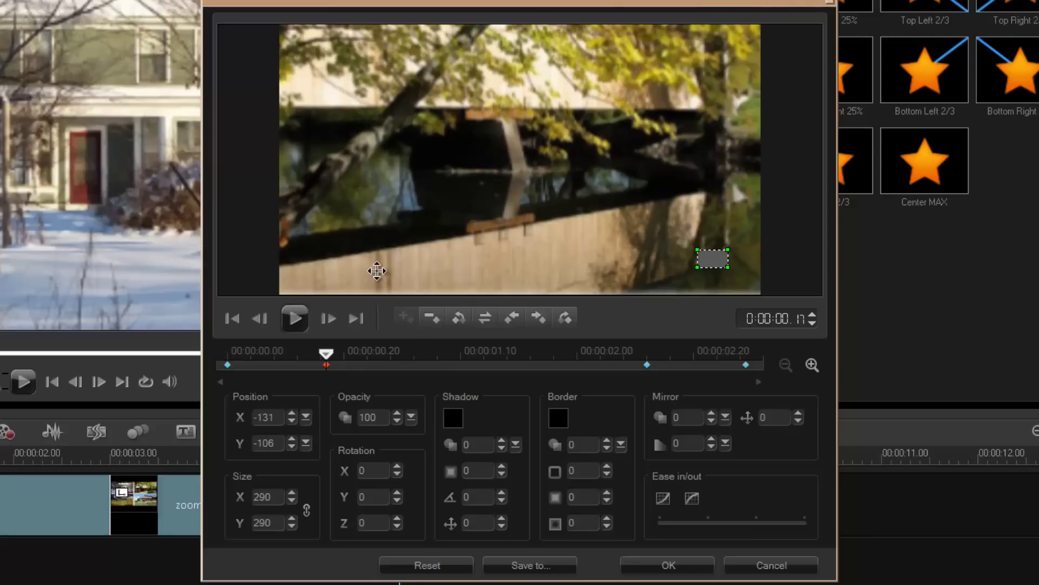
{"action": "left_click_drag", "start_coordinate": [393, 245], "coordinate": [621, 105]}
{"action": "left_click_drag", "start_coordinate": [473, 179], "coordinate": [596, 201]}
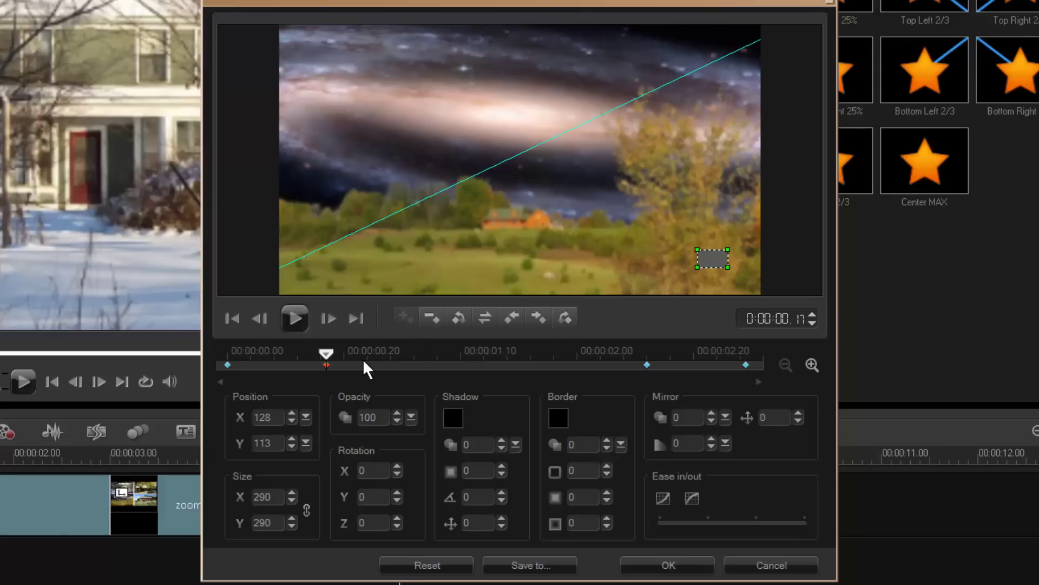
Copy the second keyframe's galaxy framing onto the 0:00:02.11 keyframe, then select the final keyframe
{"action": "right_click", "coordinate": [327, 369]}
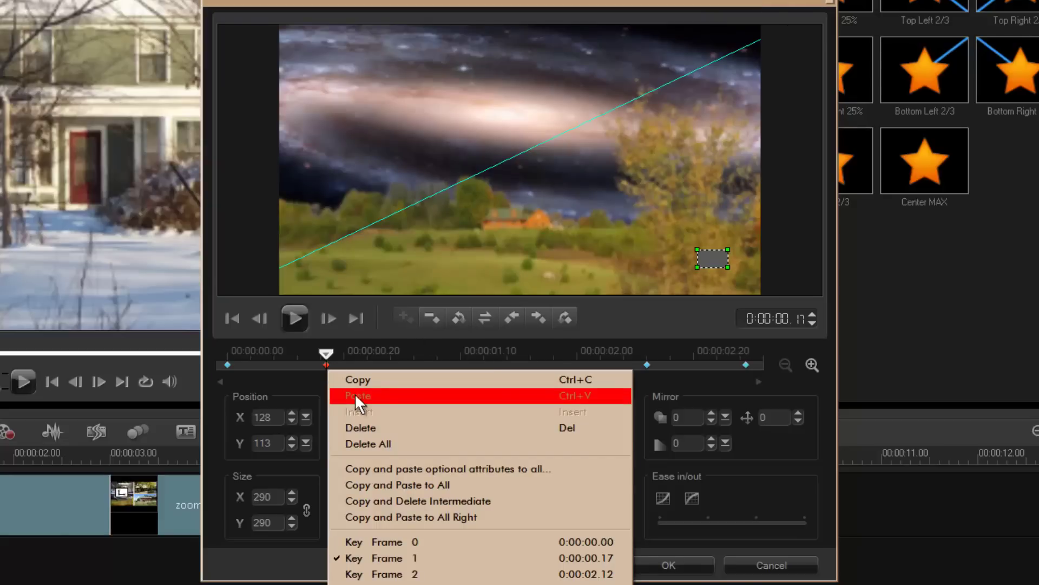
{"action": "left_click", "coordinate": [359, 382]}
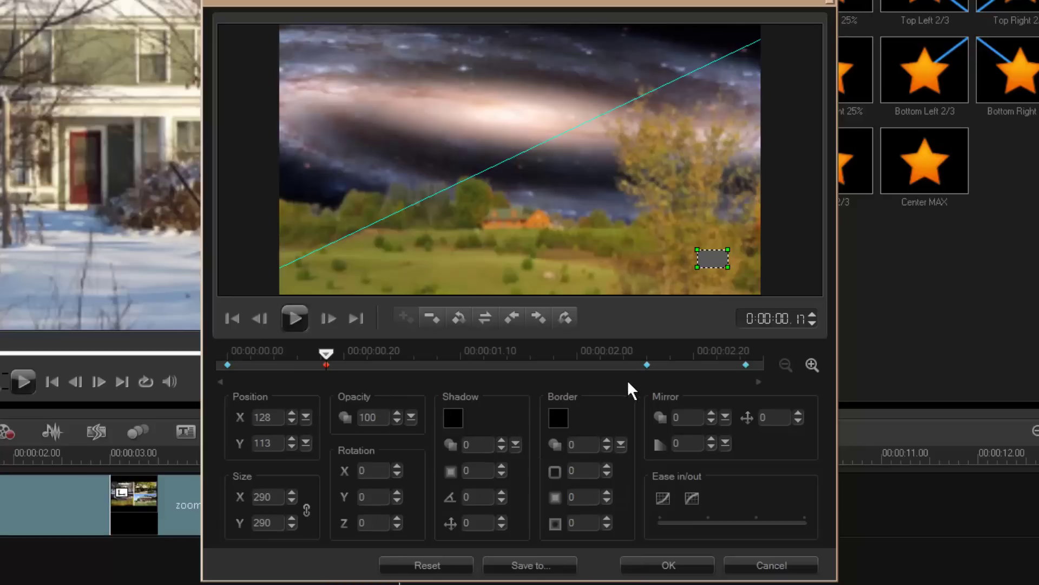
{"action": "left_click", "coordinate": [646, 366]}
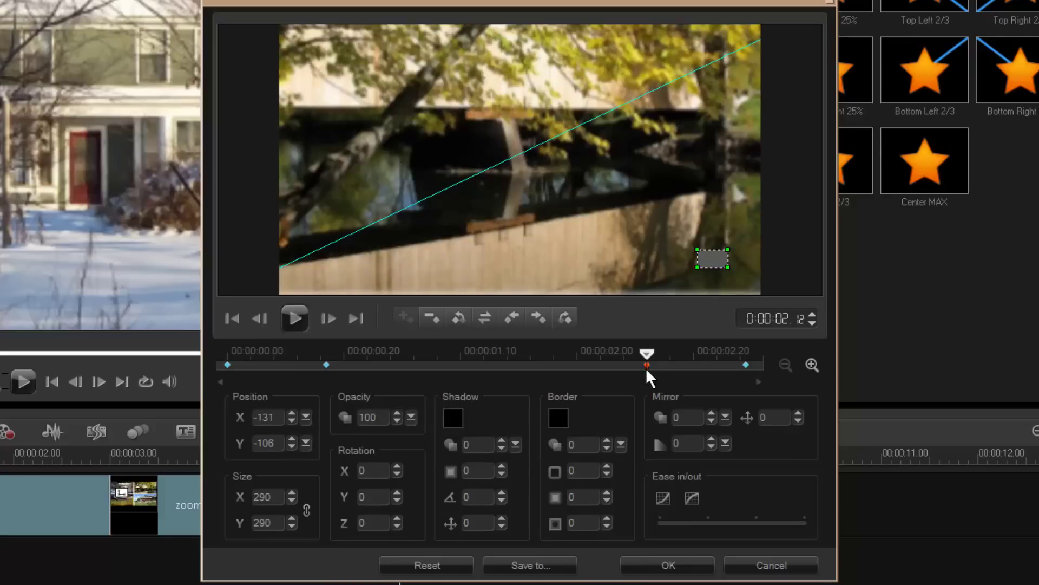
{"action": "right_click", "coordinate": [645, 368]}
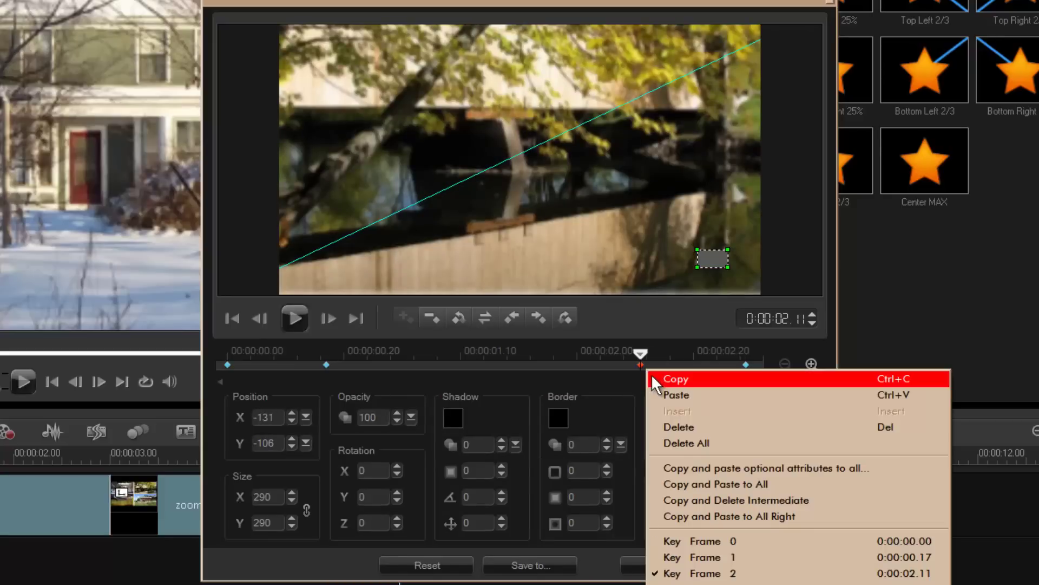
{"action": "left_click", "coordinate": [672, 394]}
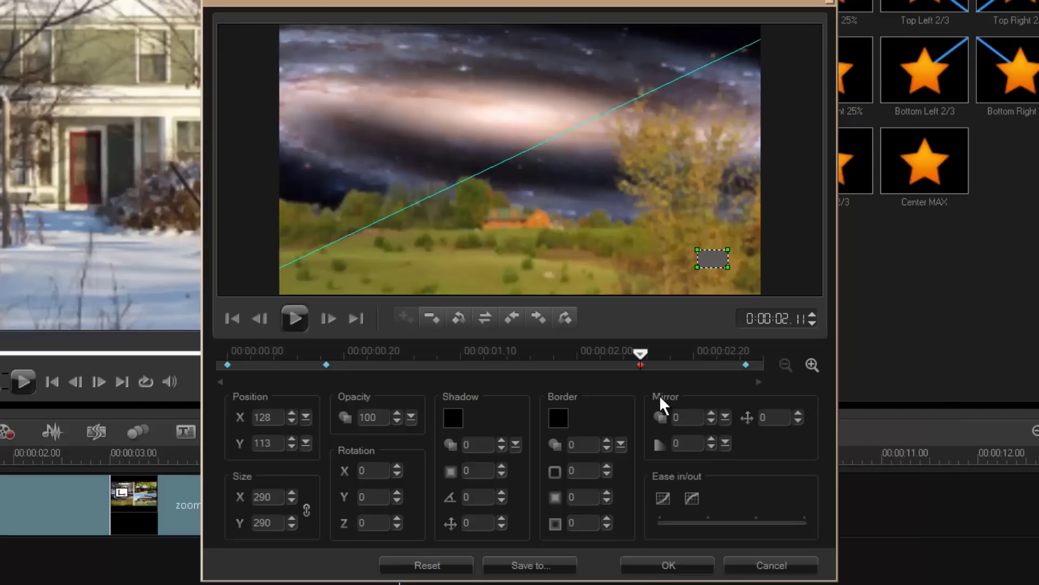
{"action": "left_click", "coordinate": [745, 364]}
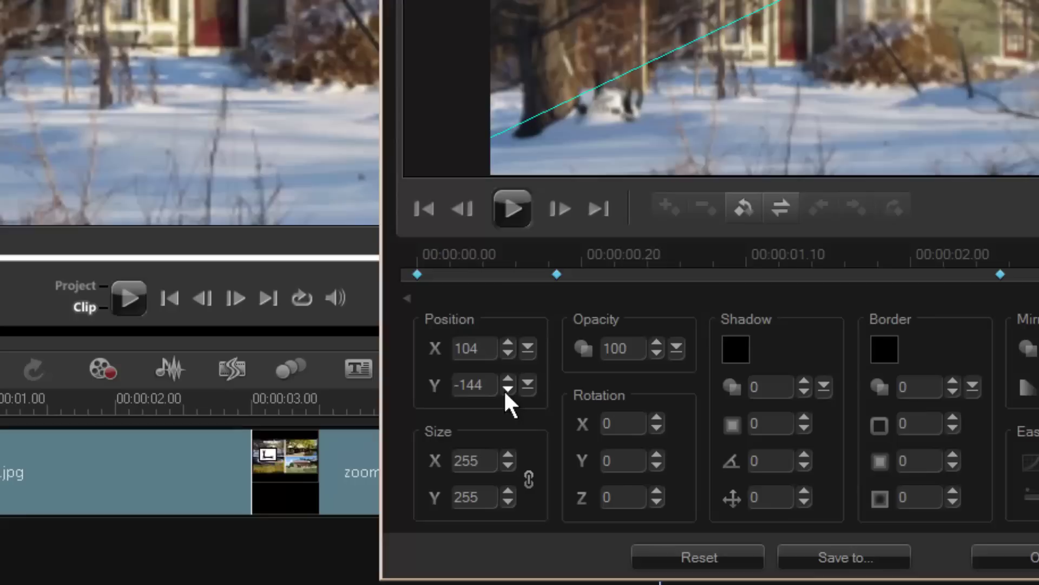
Set the 0:00:02.29 keyframe to size 100 at position 0, 0, showing the full collage
{"action": "left_click_drag", "start_coordinate": [493, 464], "coordinate": [430, 459]}
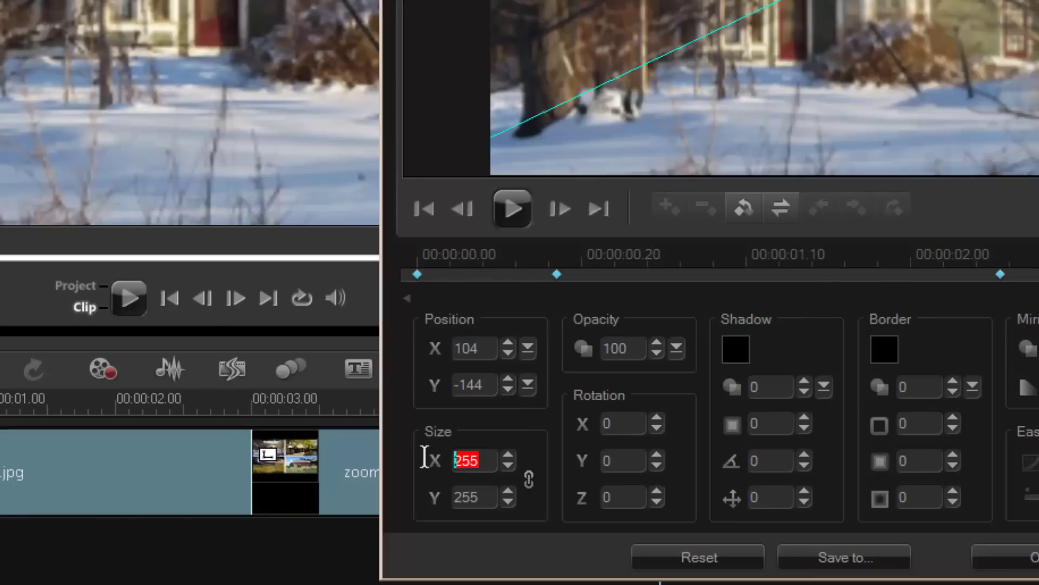
{"action": "type", "text": "0"}
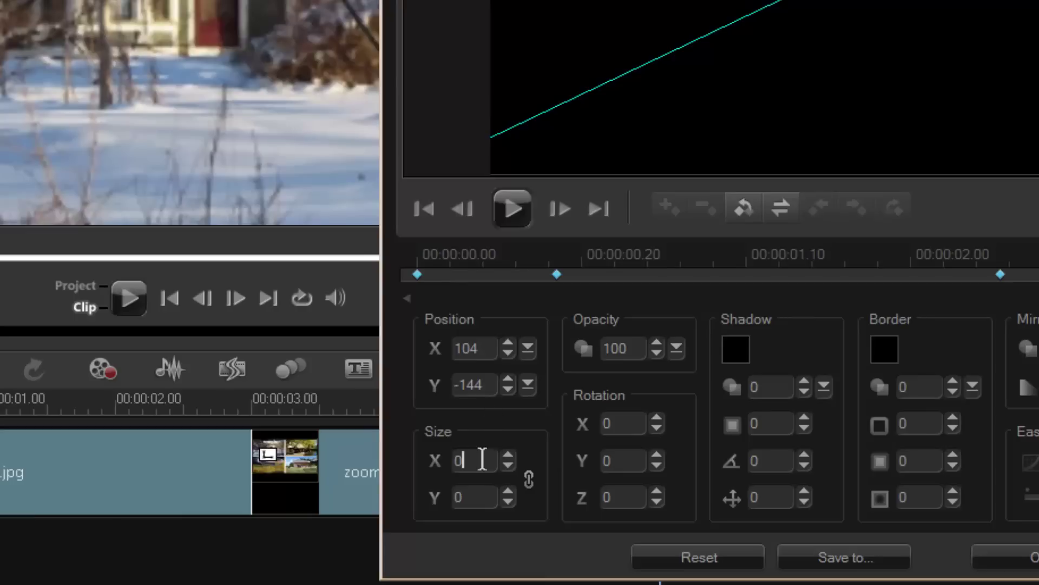
{"action": "left_click_drag", "start_coordinate": [464, 459], "coordinate": [437, 464]}
{"action": "type", "text": "100"}
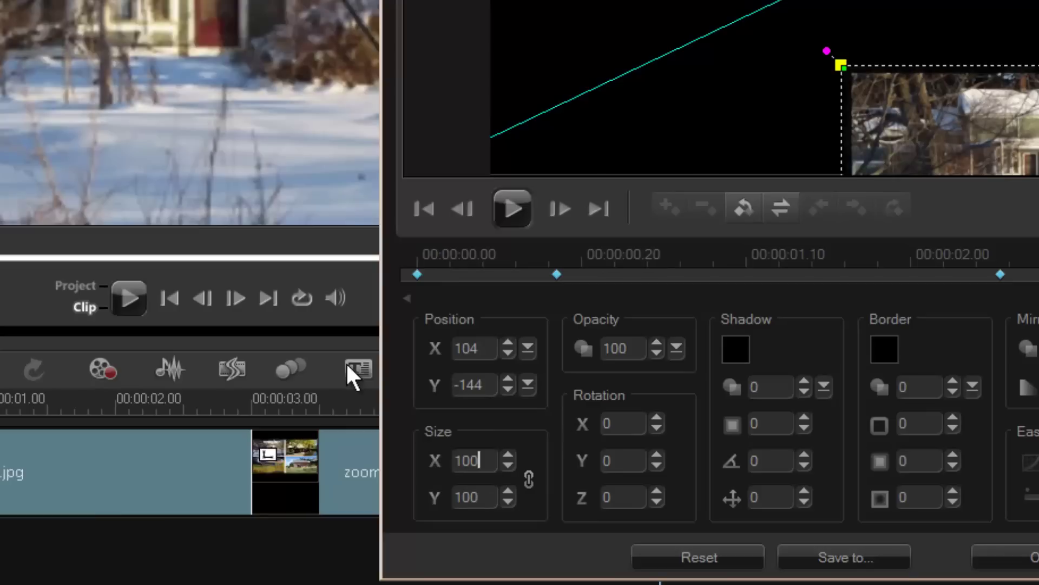
{"action": "left_click_drag", "start_coordinate": [488, 385], "coordinate": [426, 387]}
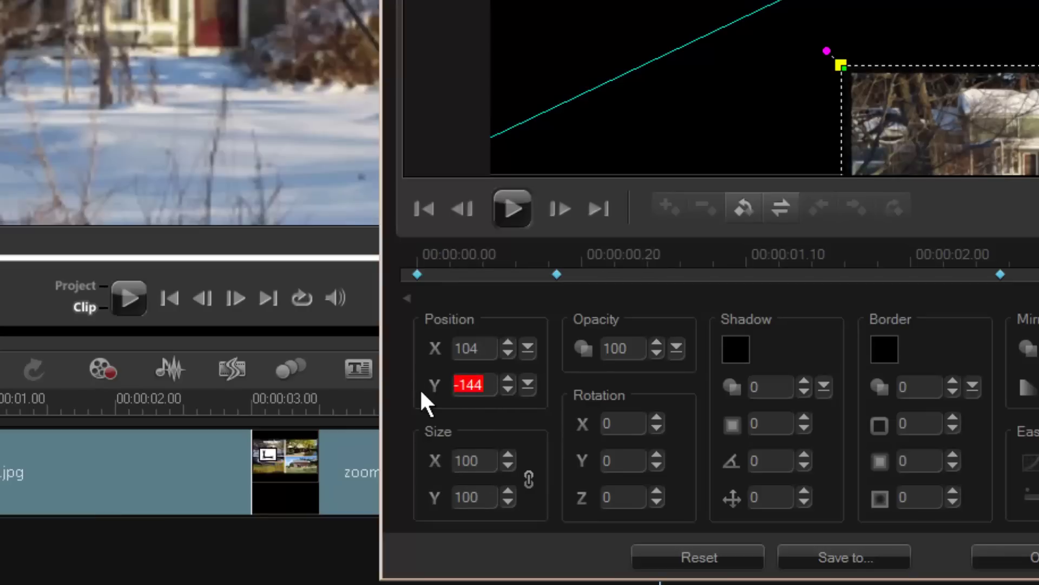
{"action": "type", "text": "0"}
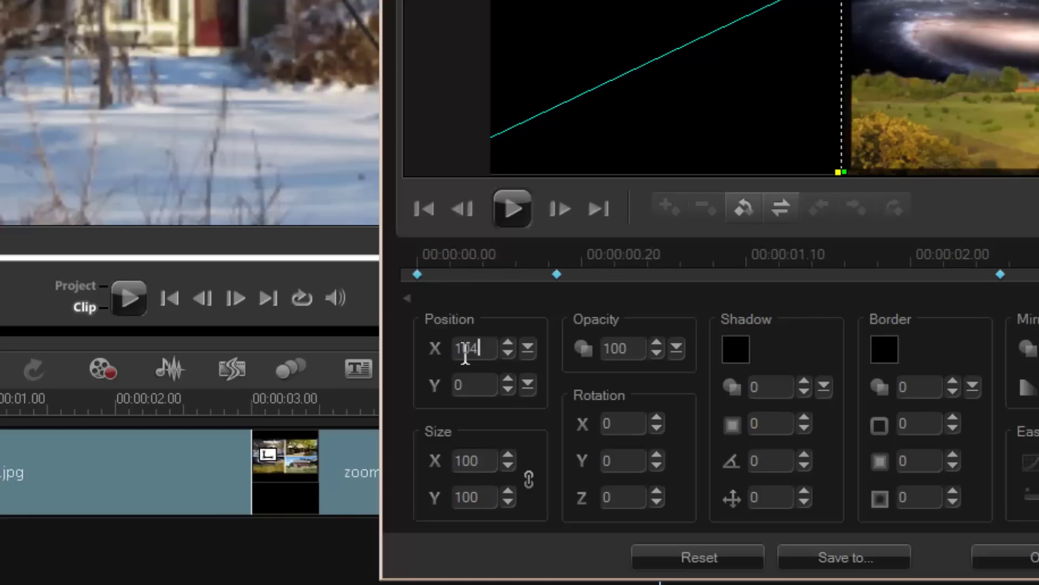
{"action": "double_click", "coordinate": [466, 348]}
{"action": "type", "text": "0"}
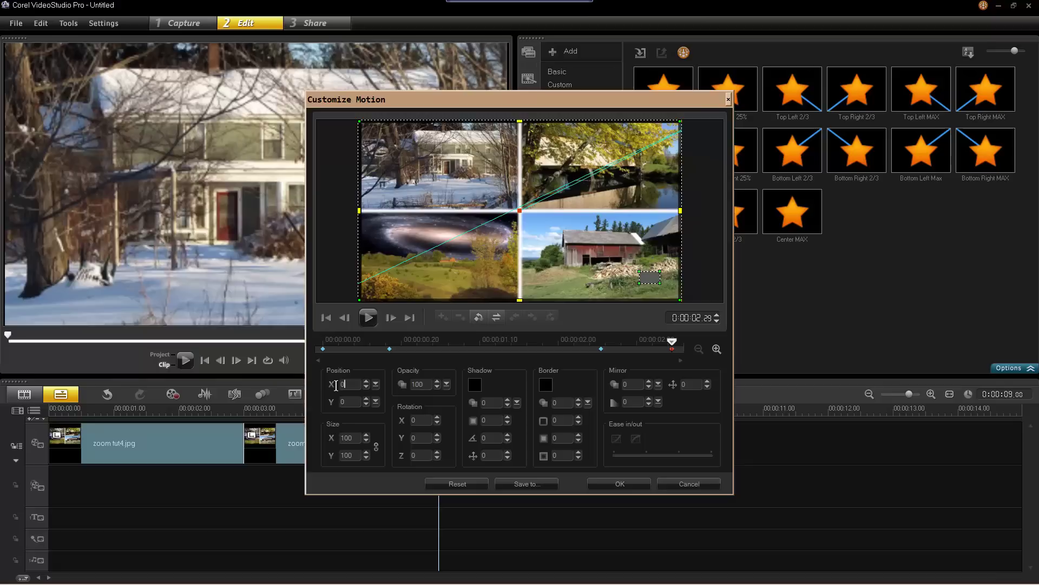
Apply the third clip's motion, play the whole project from the start, then select the first clip
{"action": "left_click", "coordinate": [609, 483]}
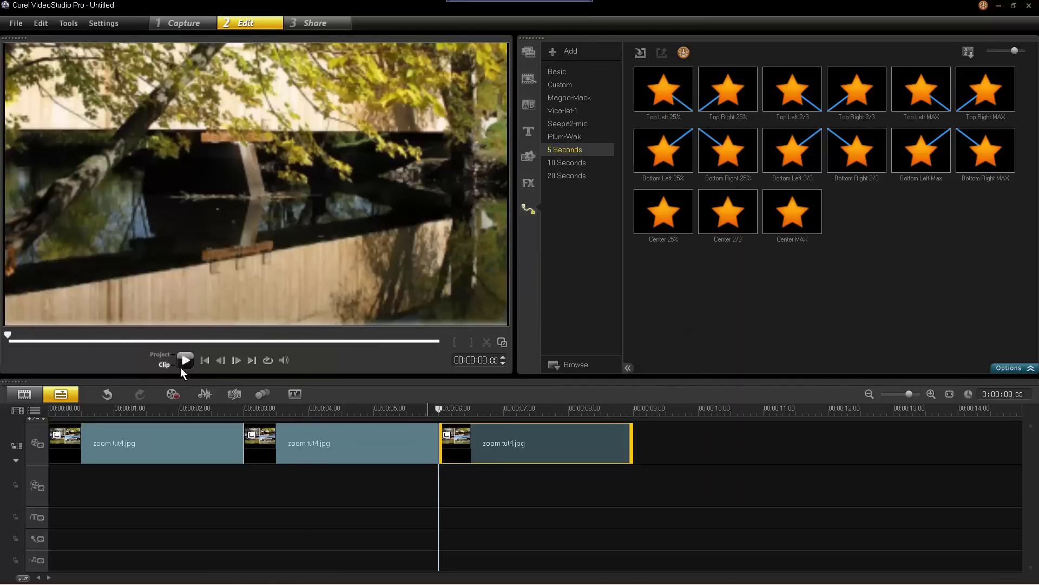
{"action": "left_click", "coordinate": [164, 355]}
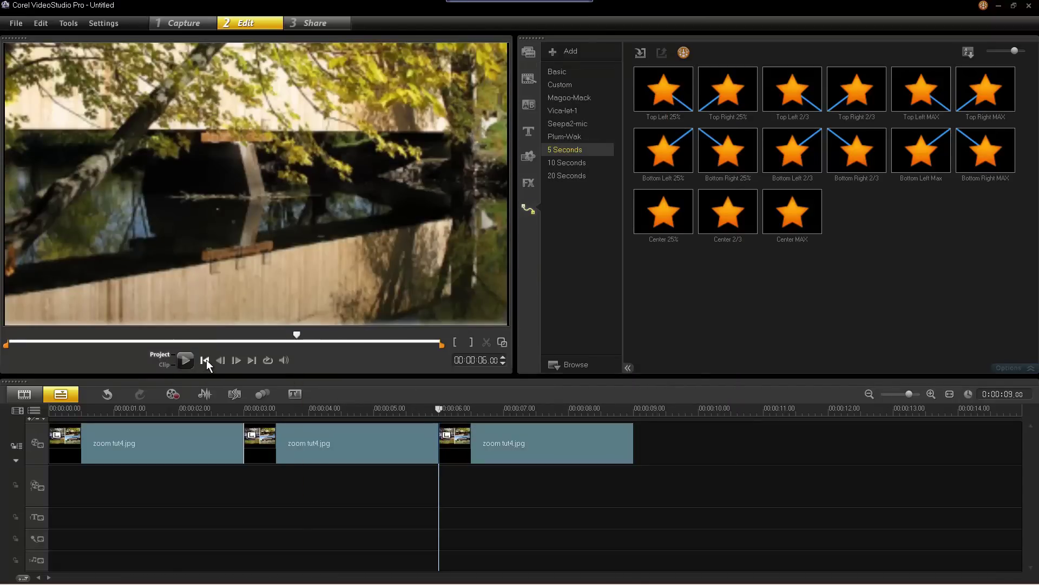
{"action": "left_click", "coordinate": [205, 360]}
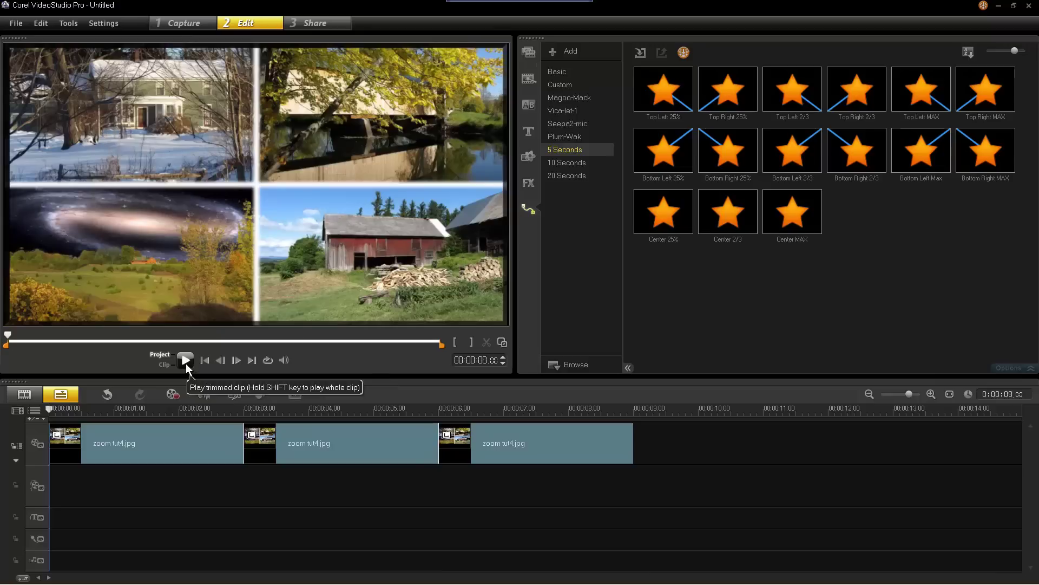
{"action": "left_click", "coordinate": [186, 361]}
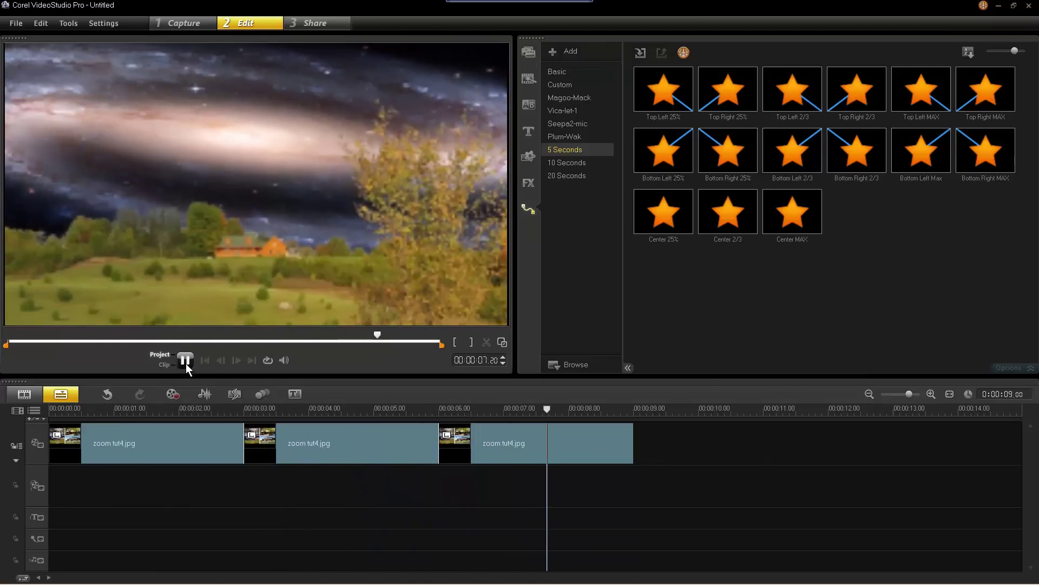
{"action": "left_click", "coordinate": [186, 361]}
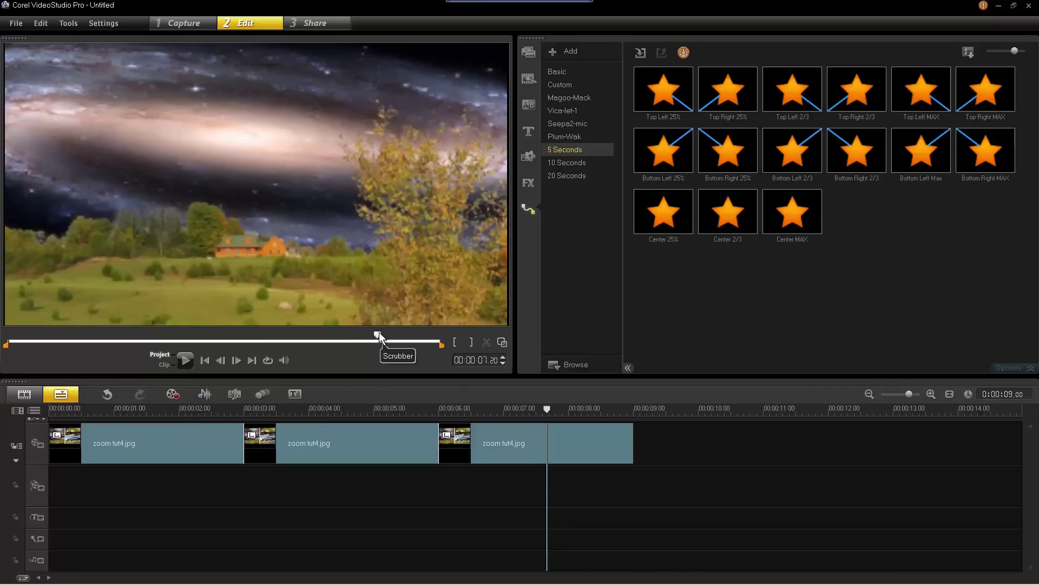
{"action": "left_click_drag", "start_coordinate": [379, 333], "coordinate": [95, 317]}
{"action": "left_click", "coordinate": [157, 444]}
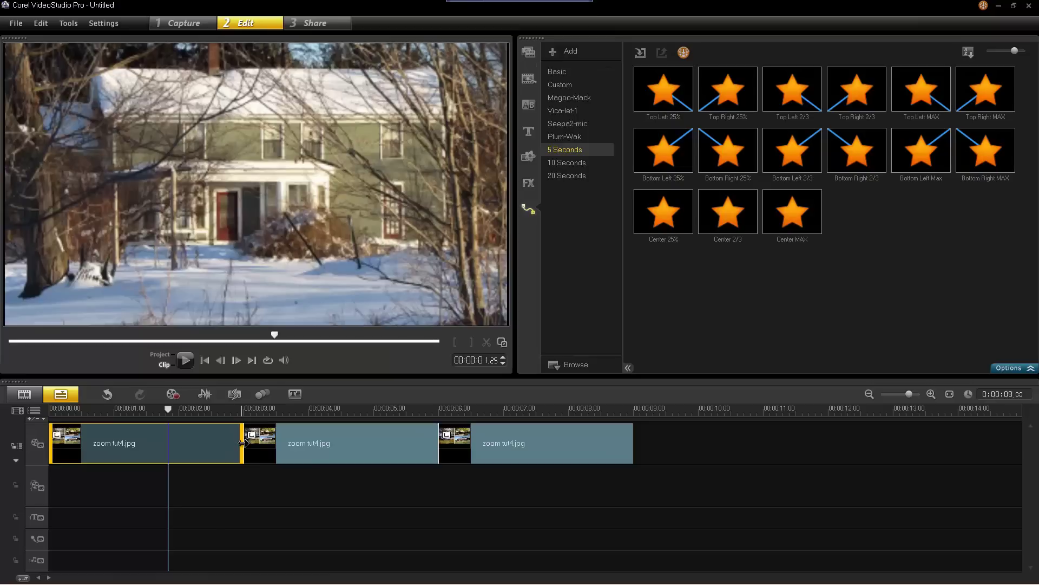
Stretch the first zoom tut4.jpg clip to end near 00:00:05, lengthening the project to about 11 seconds
{"action": "left_click_drag", "start_coordinate": [242, 443], "coordinate": [401, 434]}
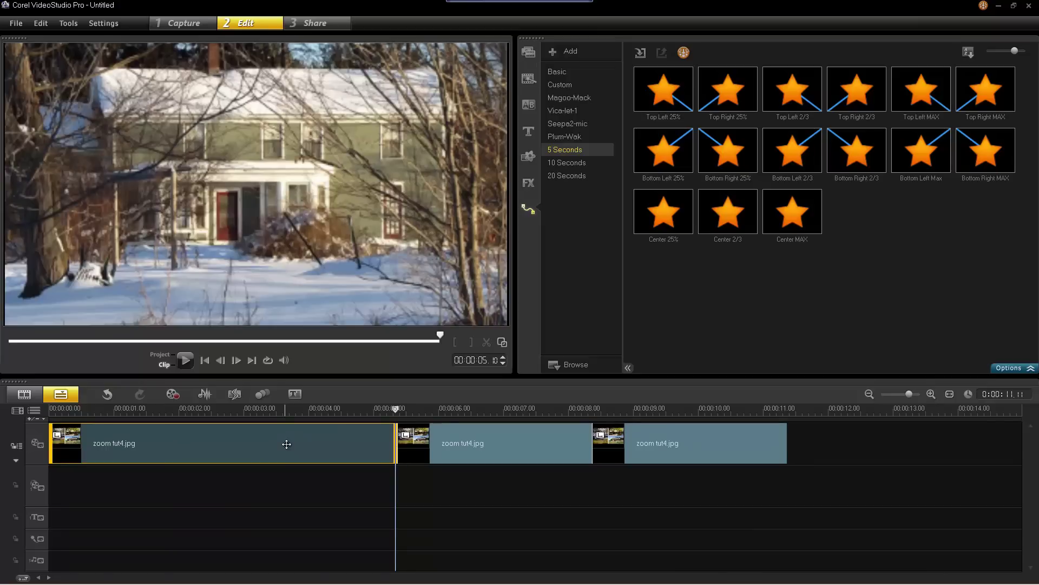
{"action": "left_click", "coordinate": [158, 354]}
{"action": "left_click", "coordinate": [205, 360]}
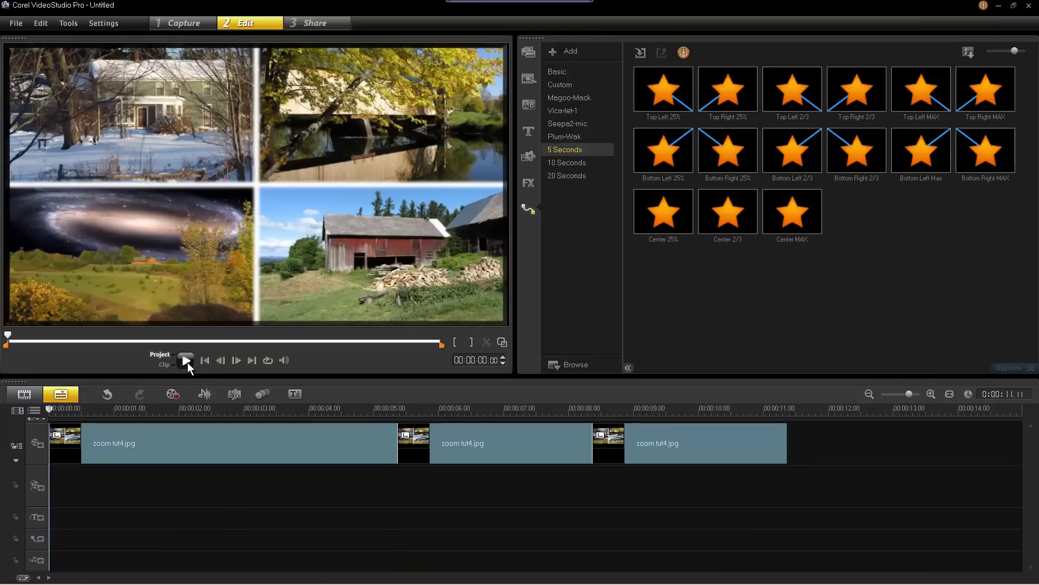
{"action": "left_click", "coordinate": [186, 362]}
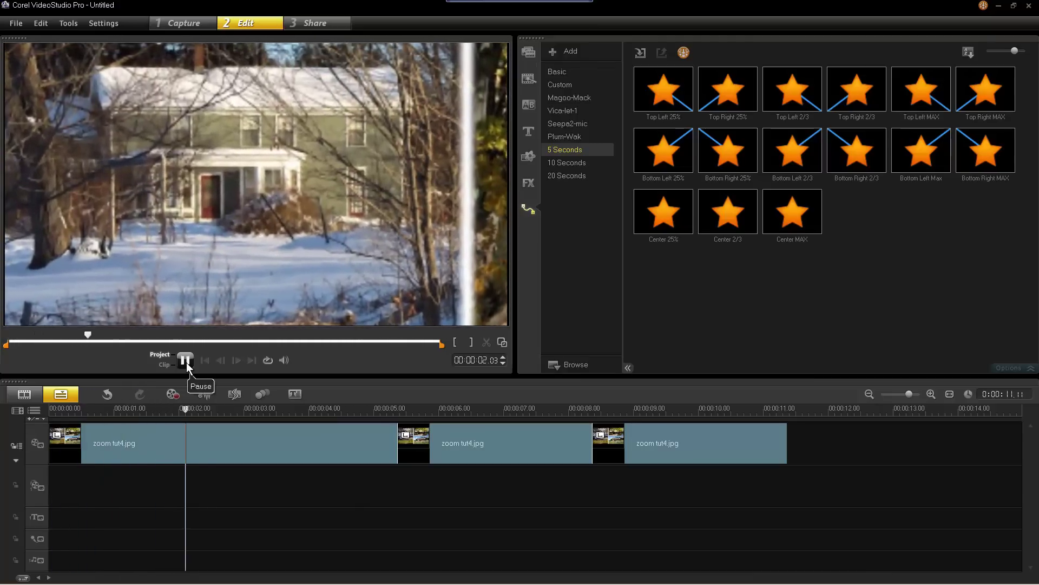
{"action": "left_click", "coordinate": [187, 361]}
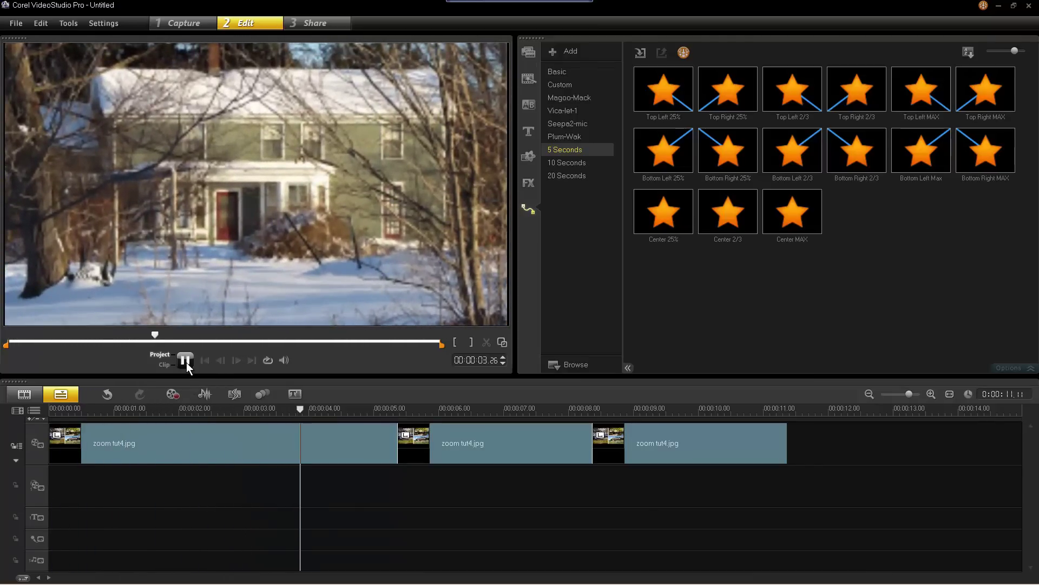